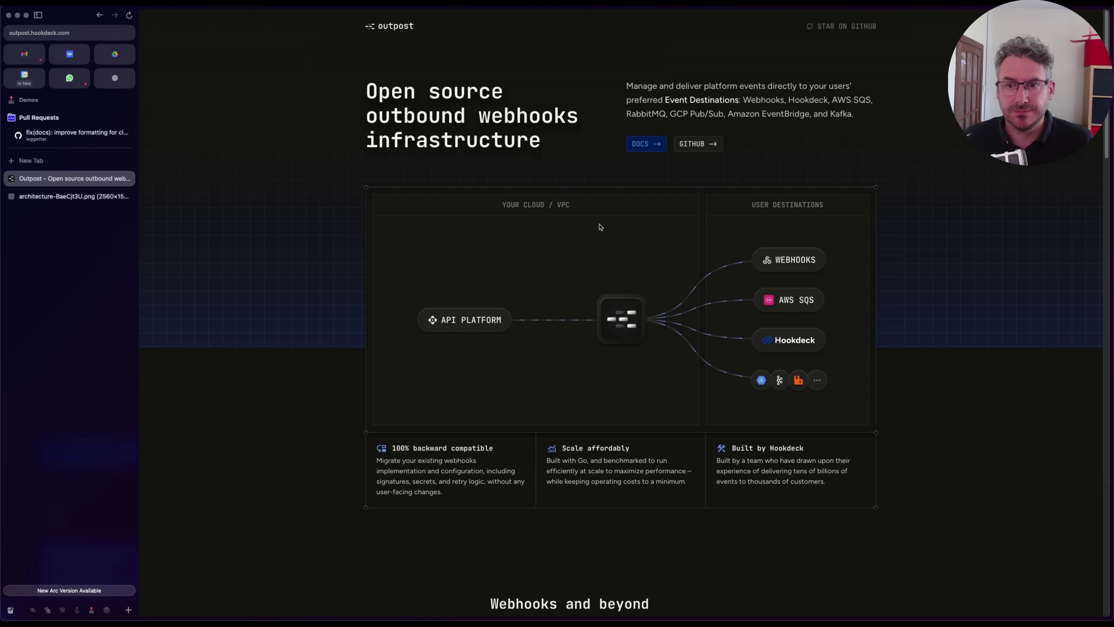
- Show the Outpost architecture diagram from the architecture-BaeCjt3U.png tab
{"action": "left_click", "coordinate": [52, 199]}
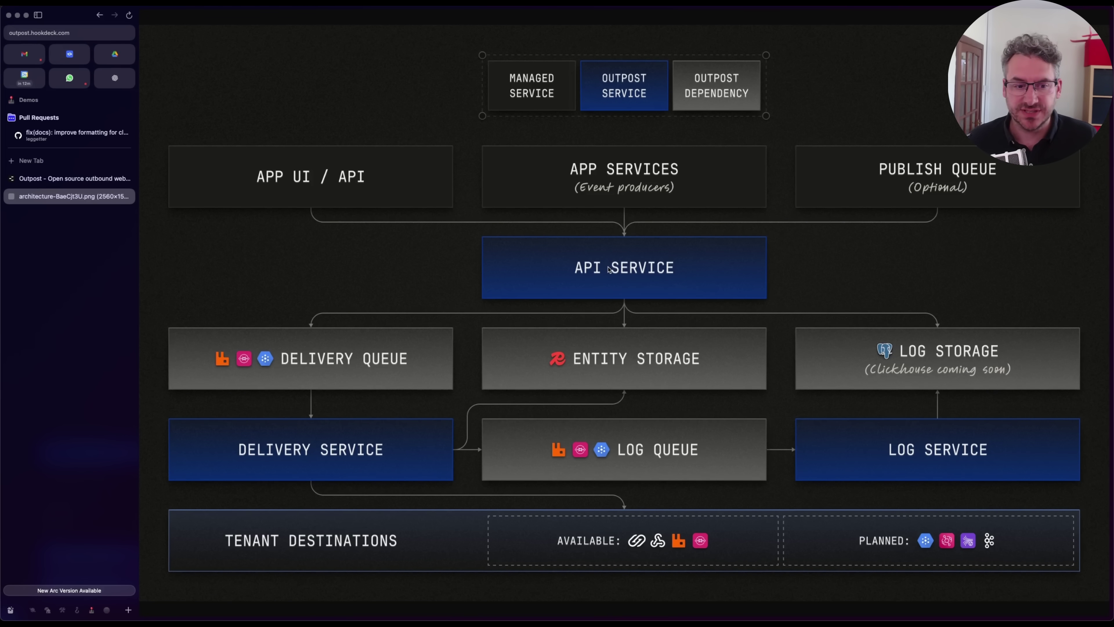
- Go to Docs > Quickstarts > Railway and launch the Deploy on Railway button
{"action": "left_click", "coordinate": [94, 179]}
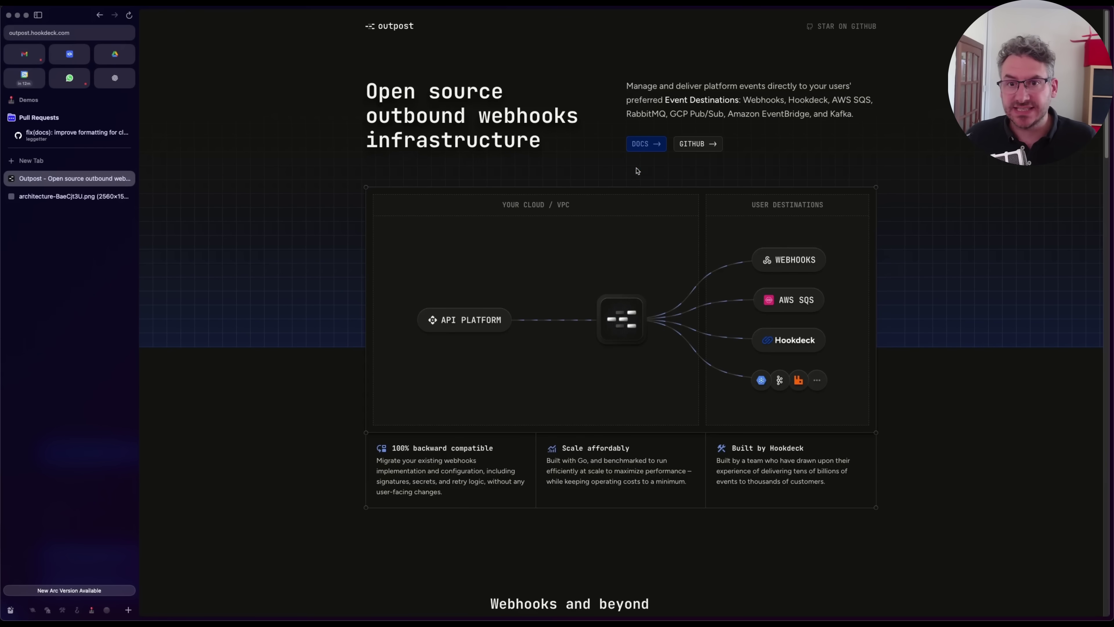
{"action": "left_click", "coordinate": [646, 145]}
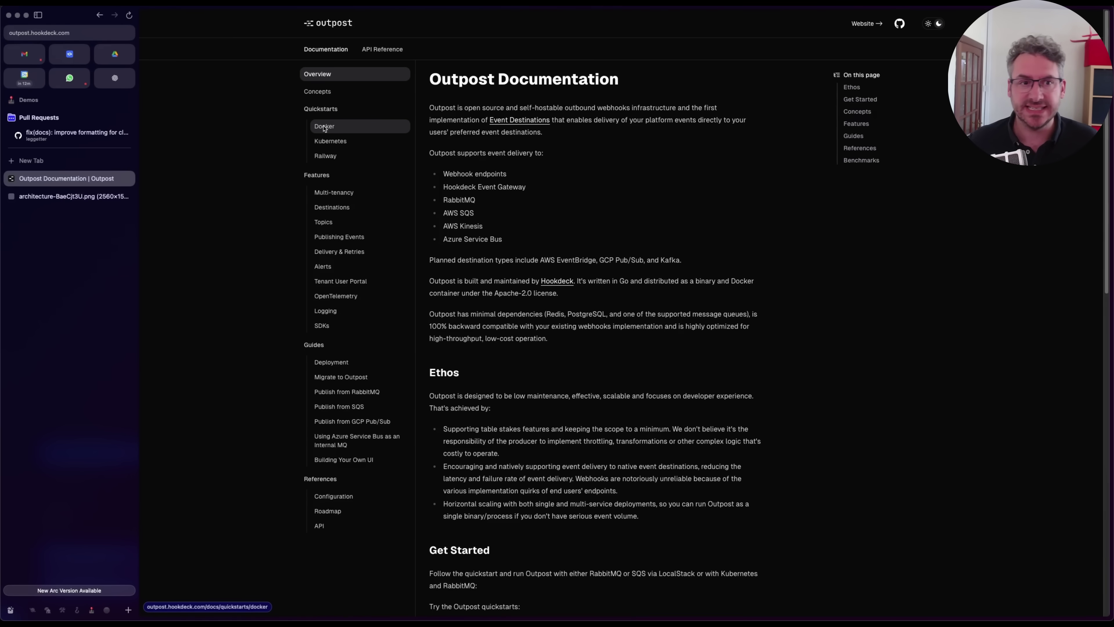
{"action": "left_click", "coordinate": [324, 158]}
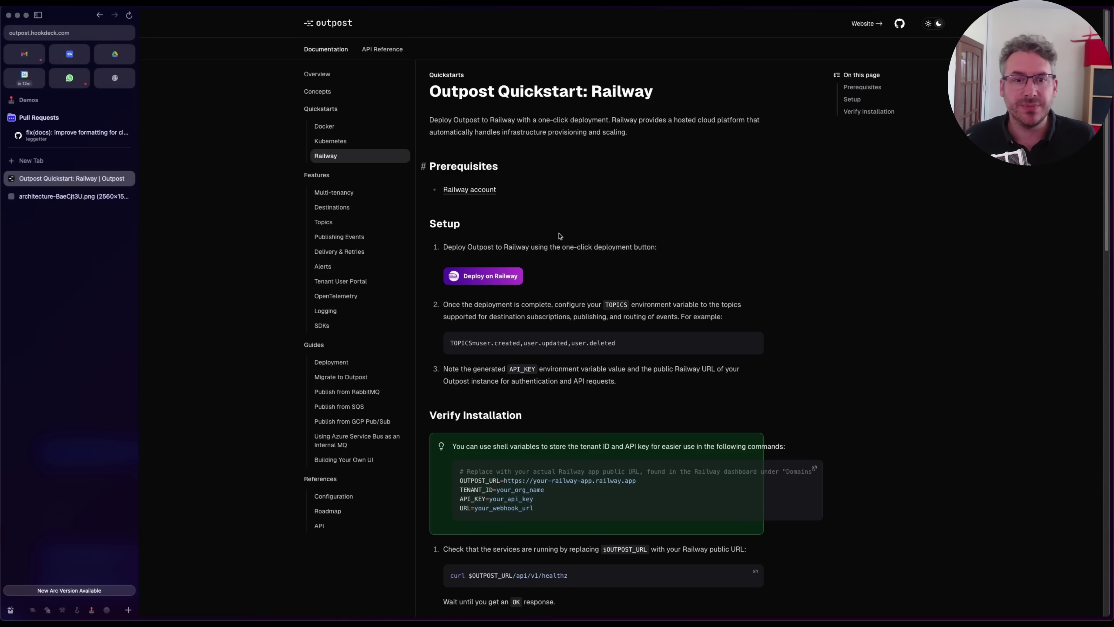
{"action": "scroll", "coordinate": [558, 237], "scroll_direction": "down", "scroll_amount": 2}
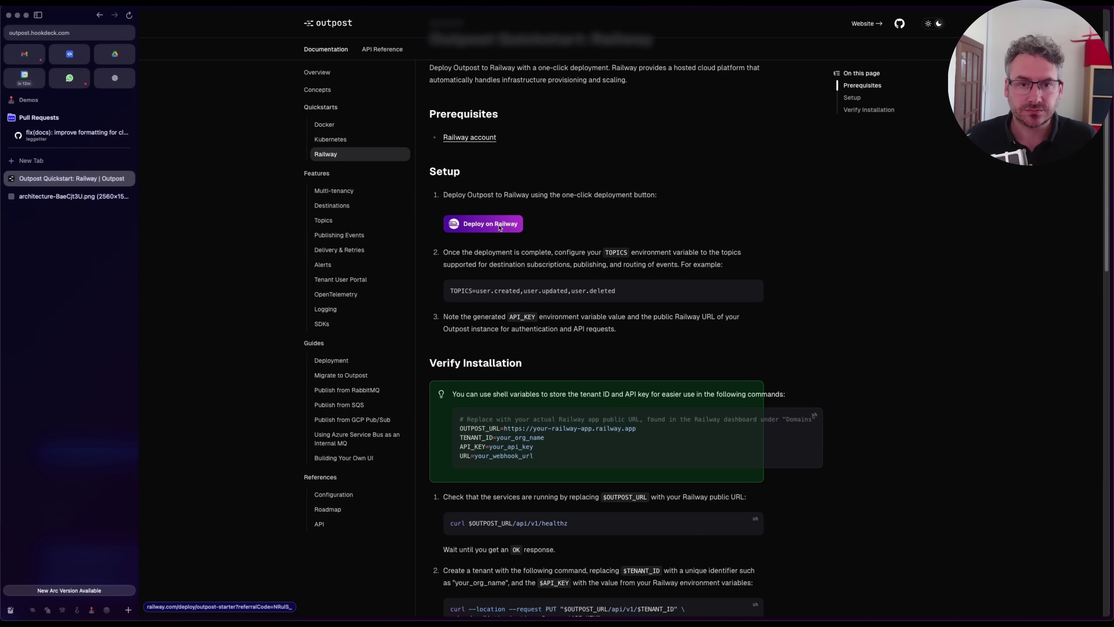
{"action": "left_click", "coordinate": [499, 226]}
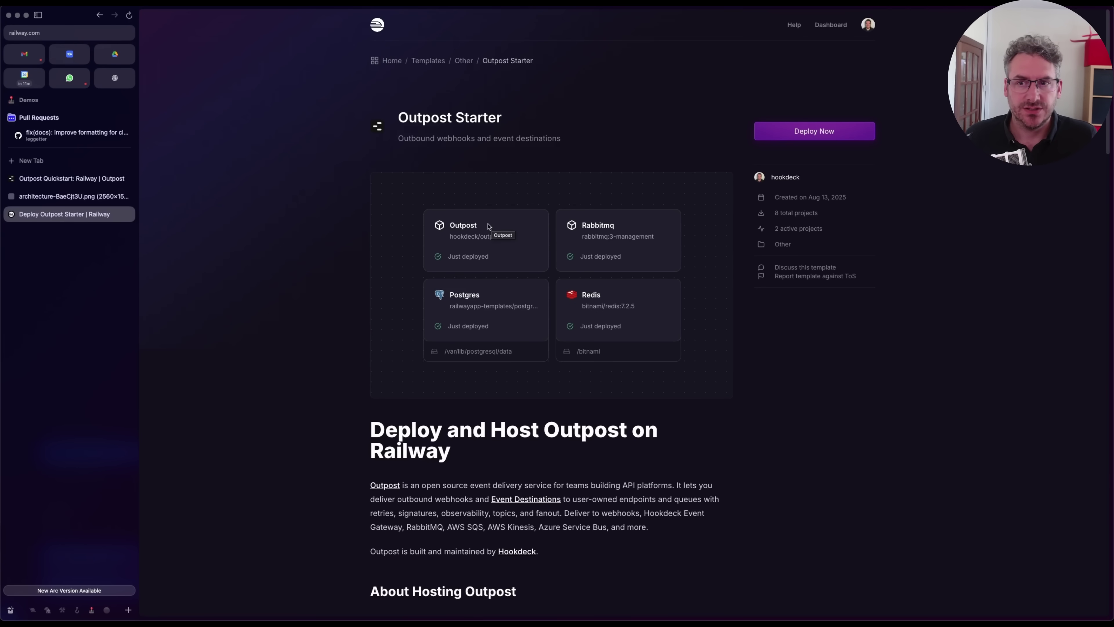
- Start deploying the Outpost Starter template with Deploy Now
{"action": "left_click", "coordinate": [818, 133]}
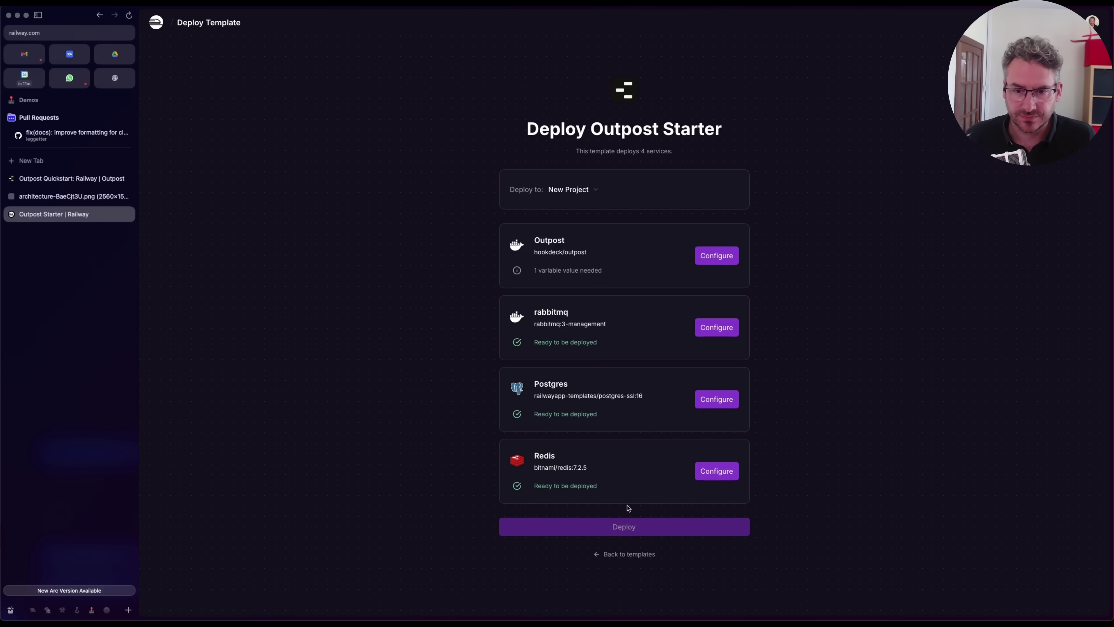
- Set Outpost's TOPICS to user.created,user.updated,user.deleted, save, and deploy all four services
{"action": "left_click", "coordinate": [715, 256]}
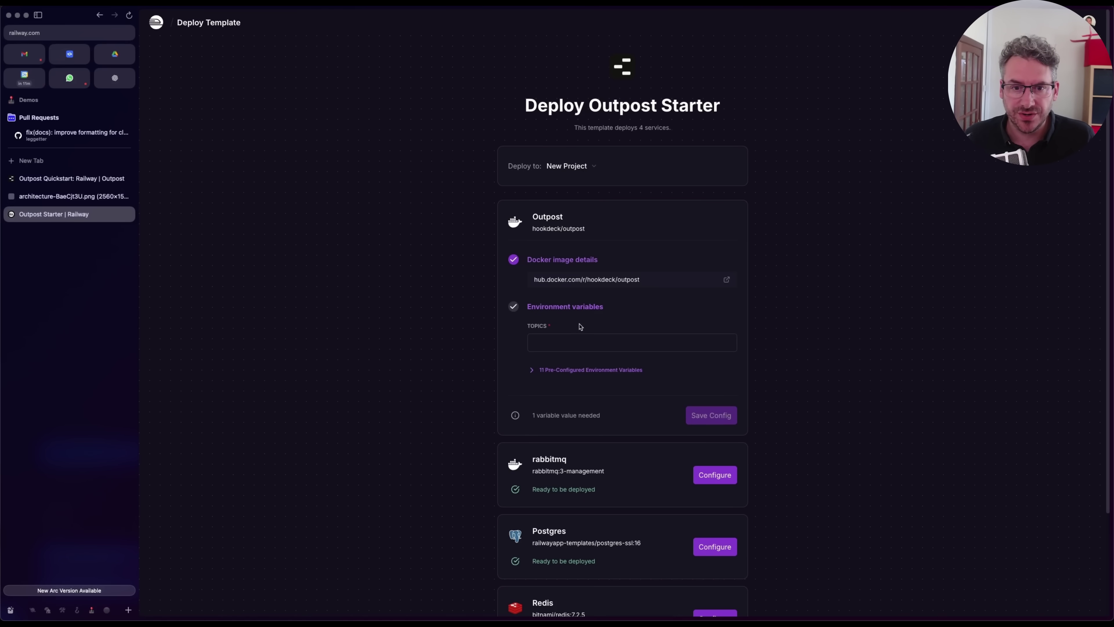
{"action": "left_click", "coordinate": [549, 346]}
{"action": "left_click", "coordinate": [541, 346]}
{"action": "type", "text": "user.created,user.updated,user.deleted"}
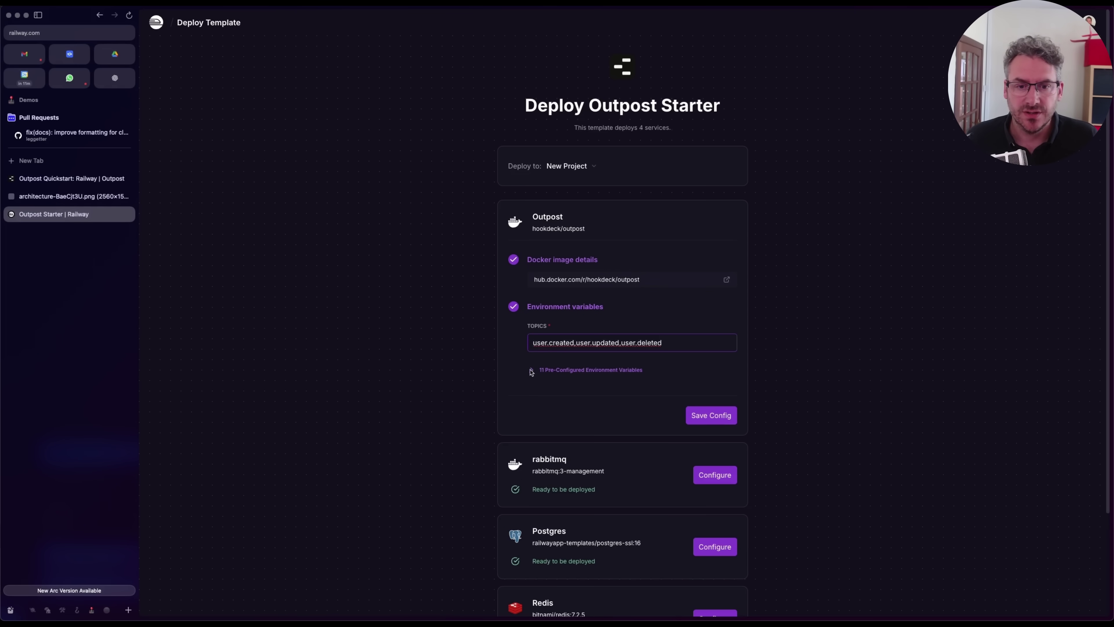
{"action": "scroll", "coordinate": [676, 378], "scroll_direction": "down", "scroll_amount": 2}
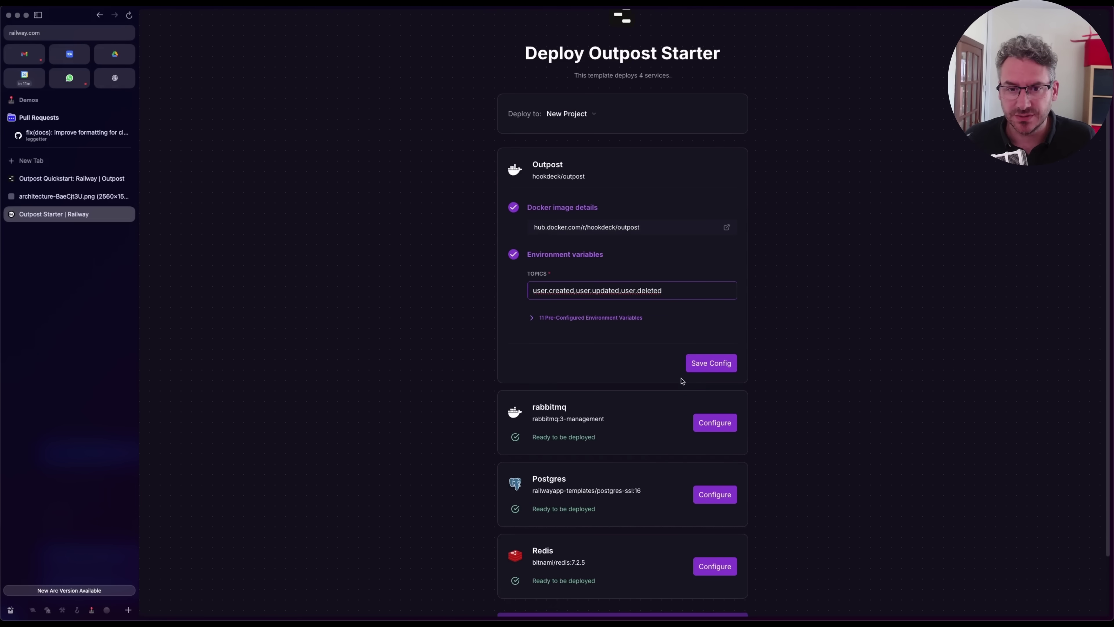
{"action": "left_click", "coordinate": [714, 363]}
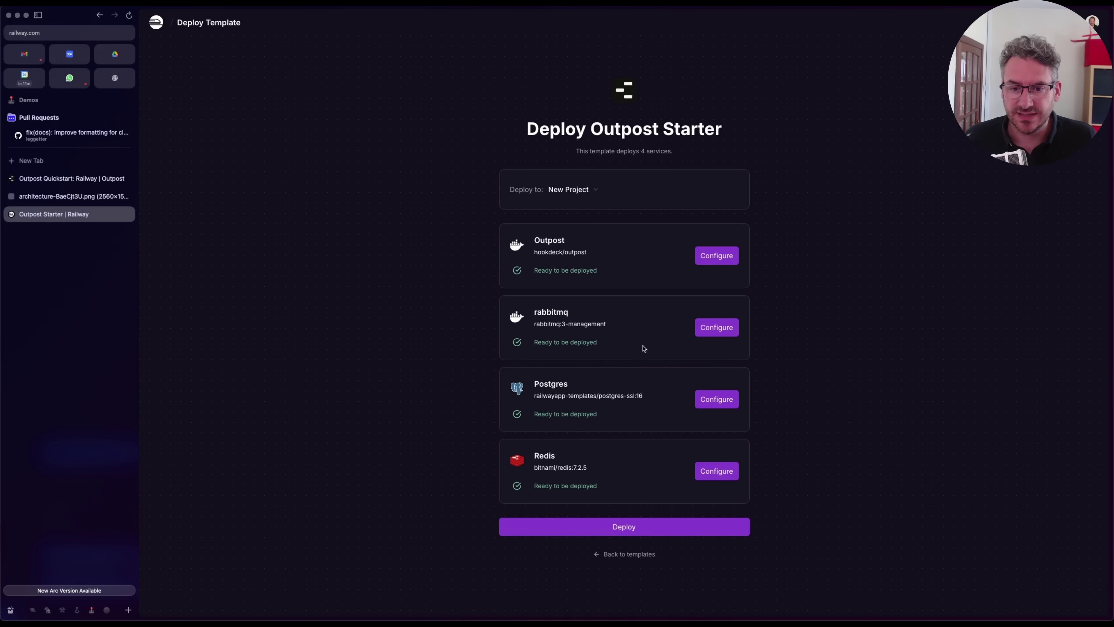
{"action": "left_click", "coordinate": [646, 529]}
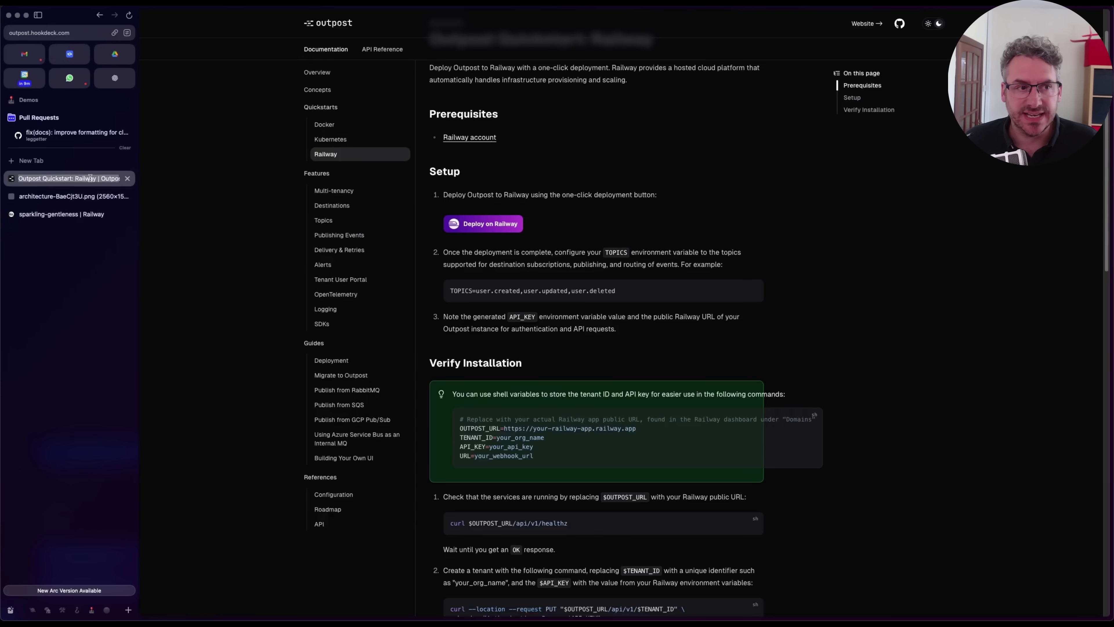
- Copy the Verify Installation shell-variable block and paste it into the Warp terminal
{"action": "left_click", "coordinate": [718, 275]}
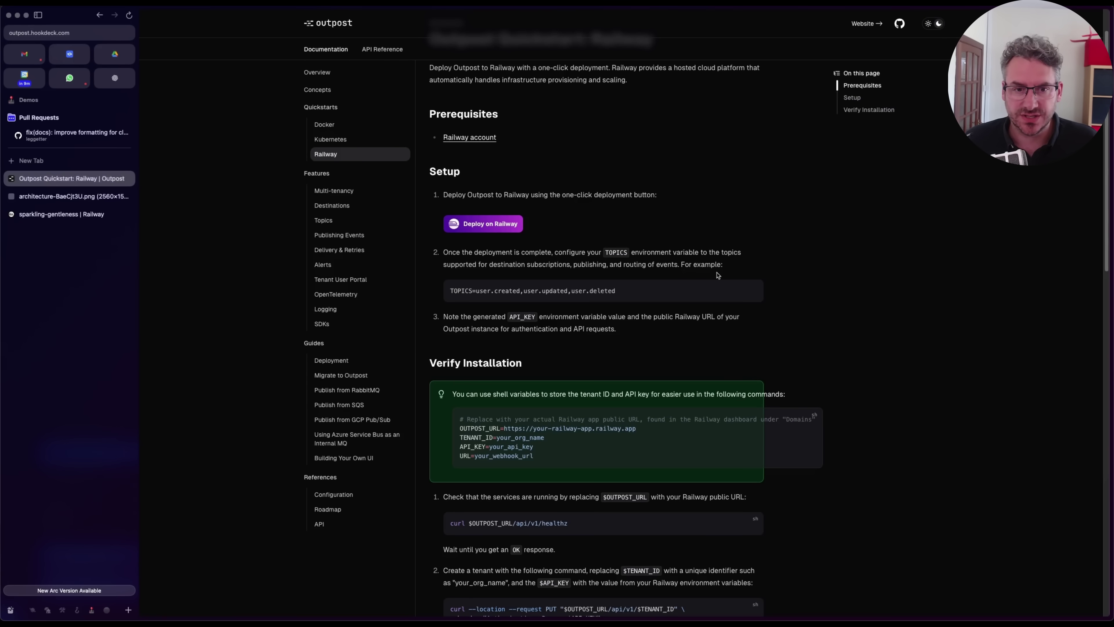
{"action": "scroll", "coordinate": [718, 275], "scroll_direction": "down", "scroll_amount": 3}
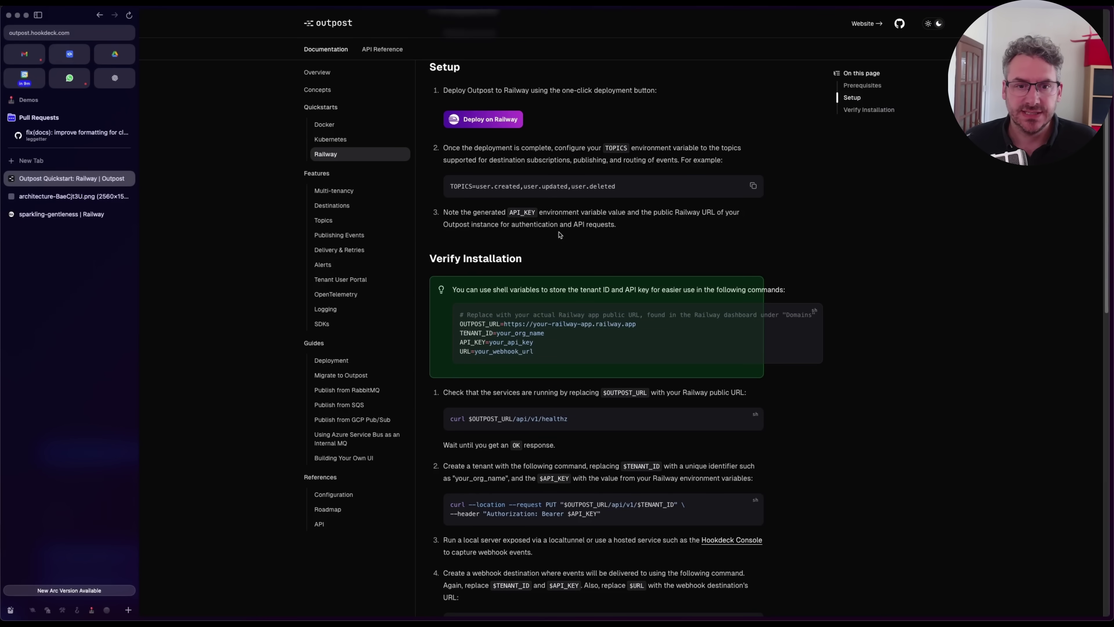
{"action": "scroll", "coordinate": [608, 182], "scroll_direction": "down", "scroll_amount": 6}
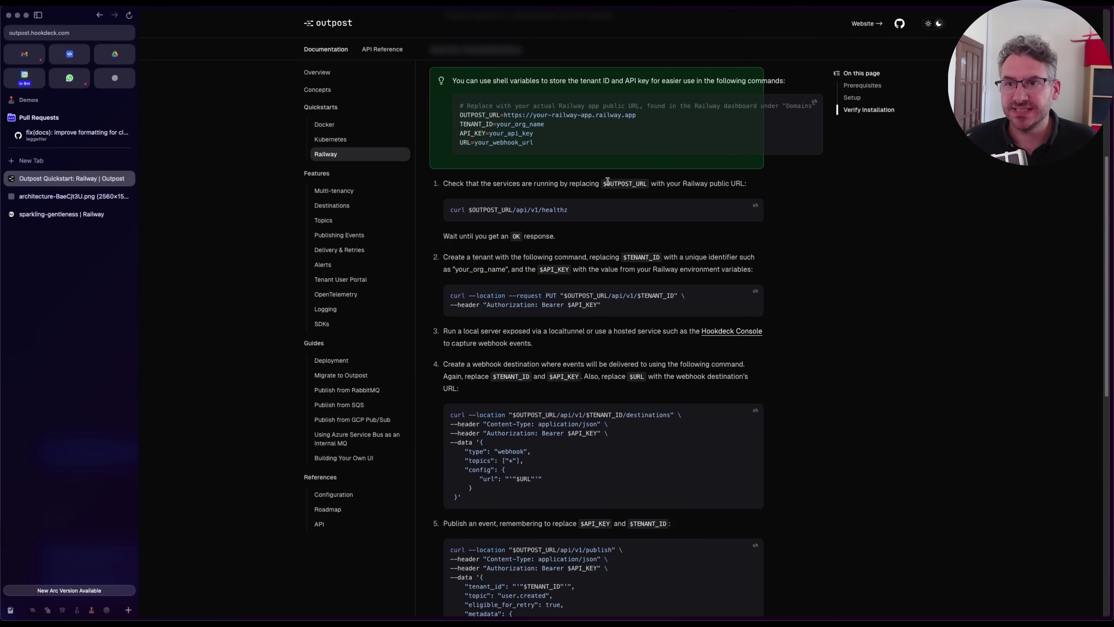
{"action": "mouse_move", "coordinate": [727, 113]}
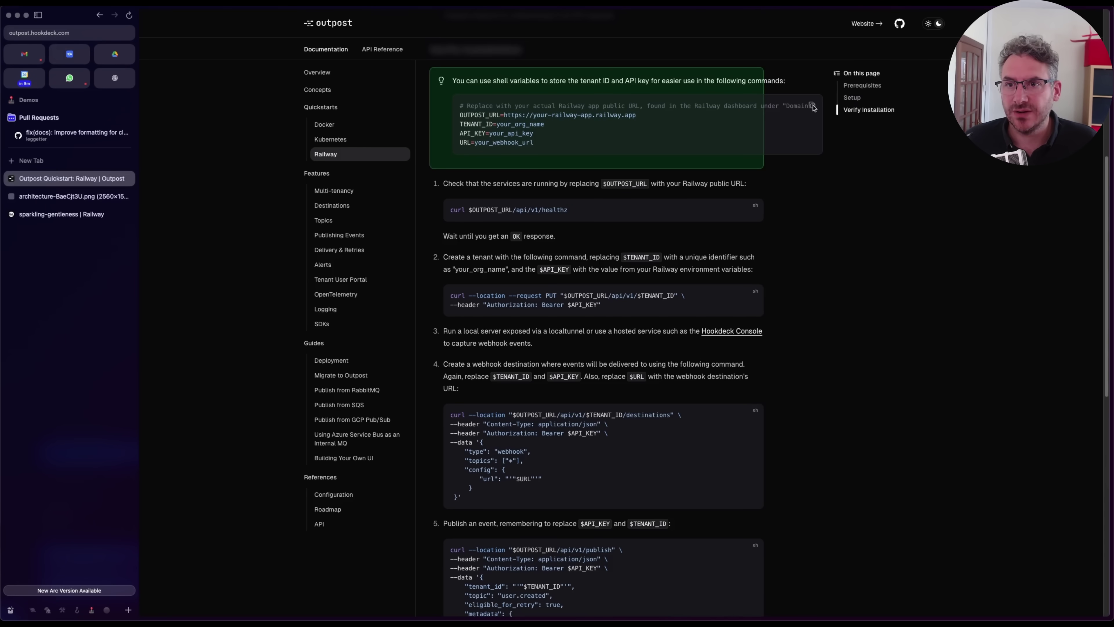
{"action": "key", "text": "super+Tab"}
{"action": "key", "text": "super+Tab"}
{"action": "key", "text": "super+Tab"}
{"action": "key", "text": "Escape"}
{"action": "key", "text": "ctrl+grave"}
{"action": "key", "text": "super+v"}
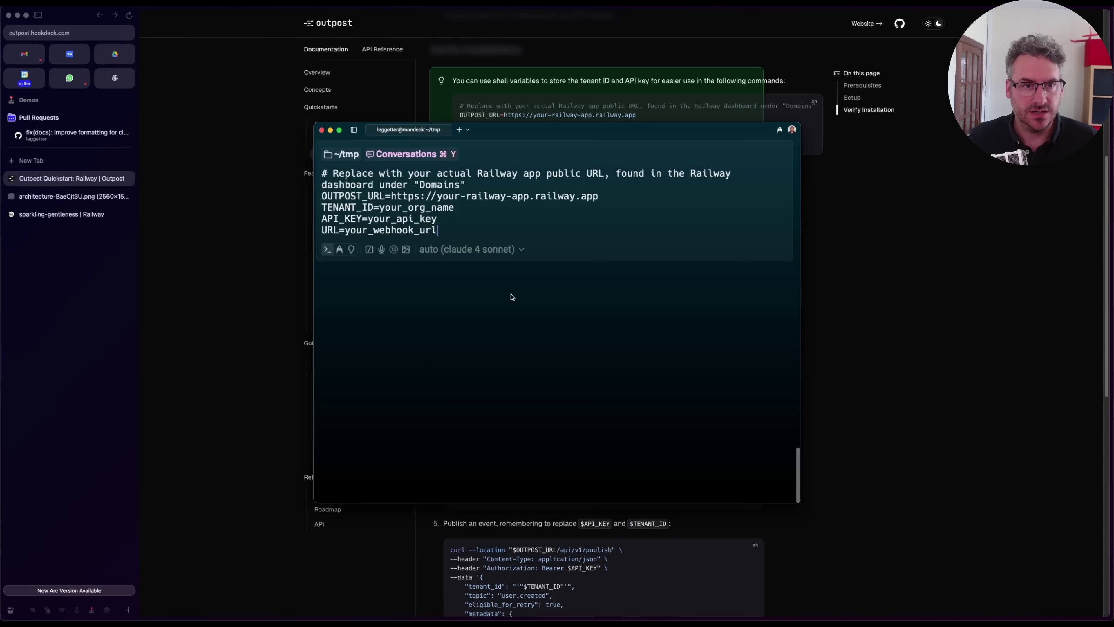
- Open the Outpost service settings showing domain outpost-production-0131.up.railway.app
{"action": "left_click", "coordinate": [58, 215]}
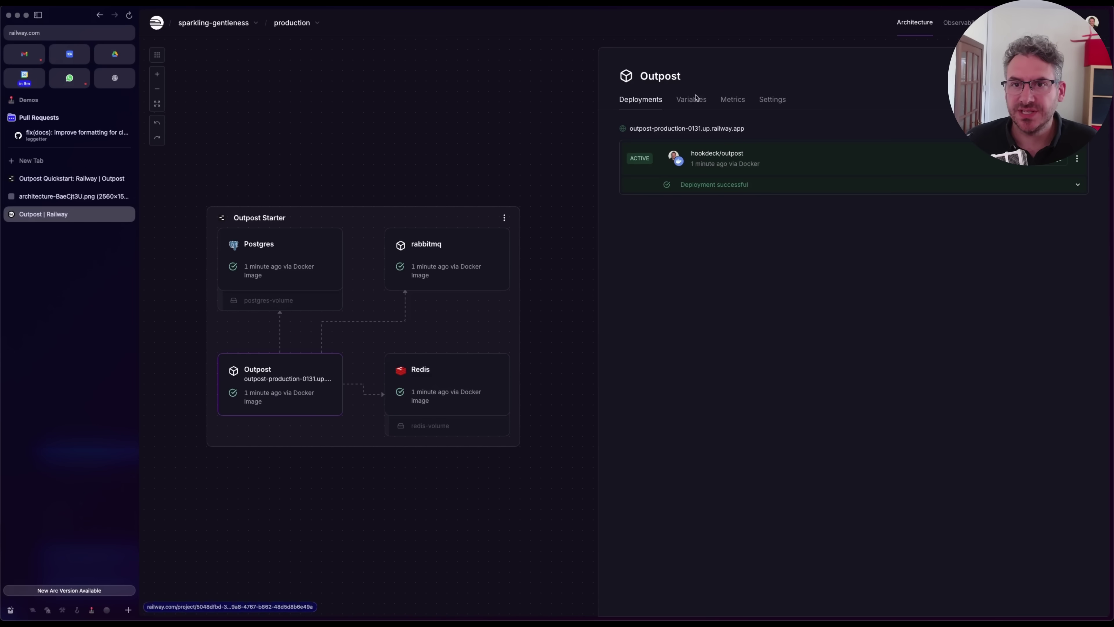
{"action": "left_click", "coordinate": [765, 102]}
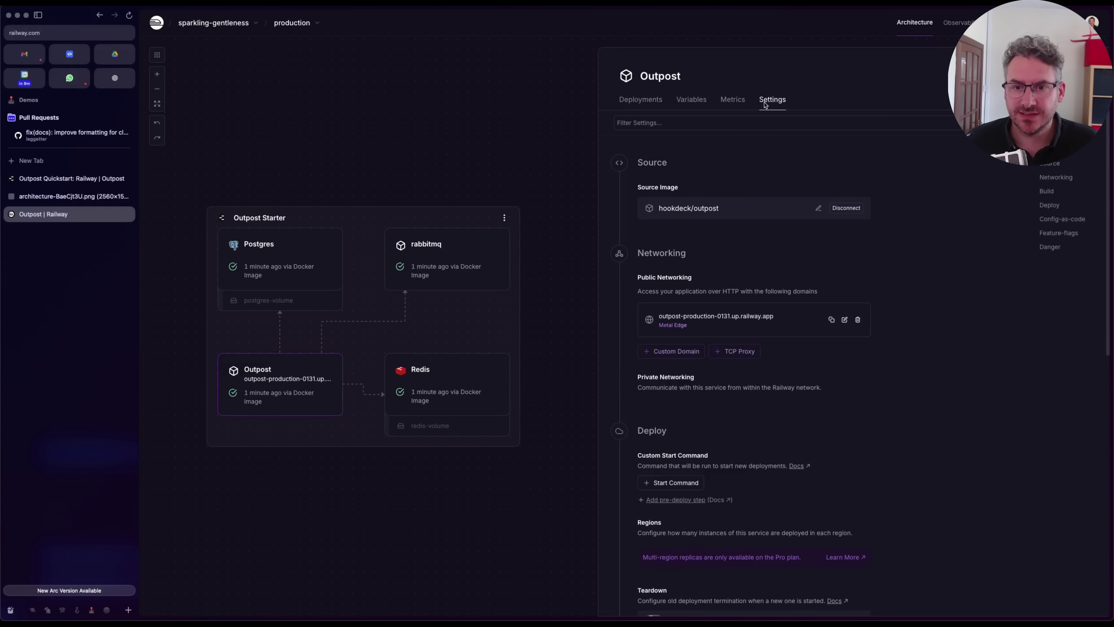
{"action": "scroll", "coordinate": [747, 275], "scroll_direction": "down", "scroll_amount": 2}
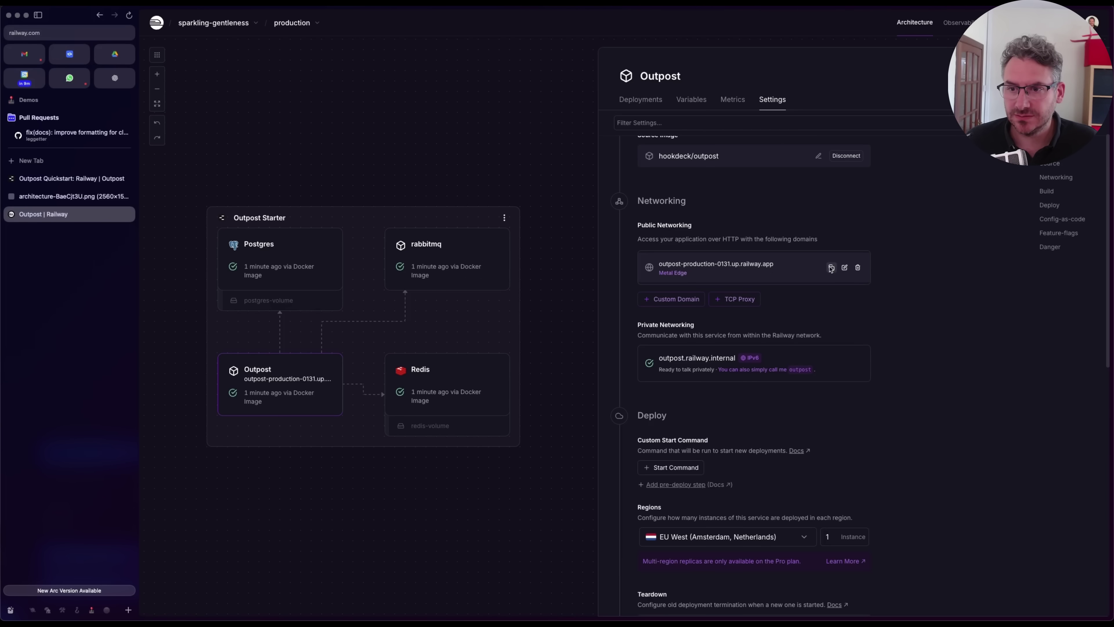
{"action": "key", "text": "super+Tab"}
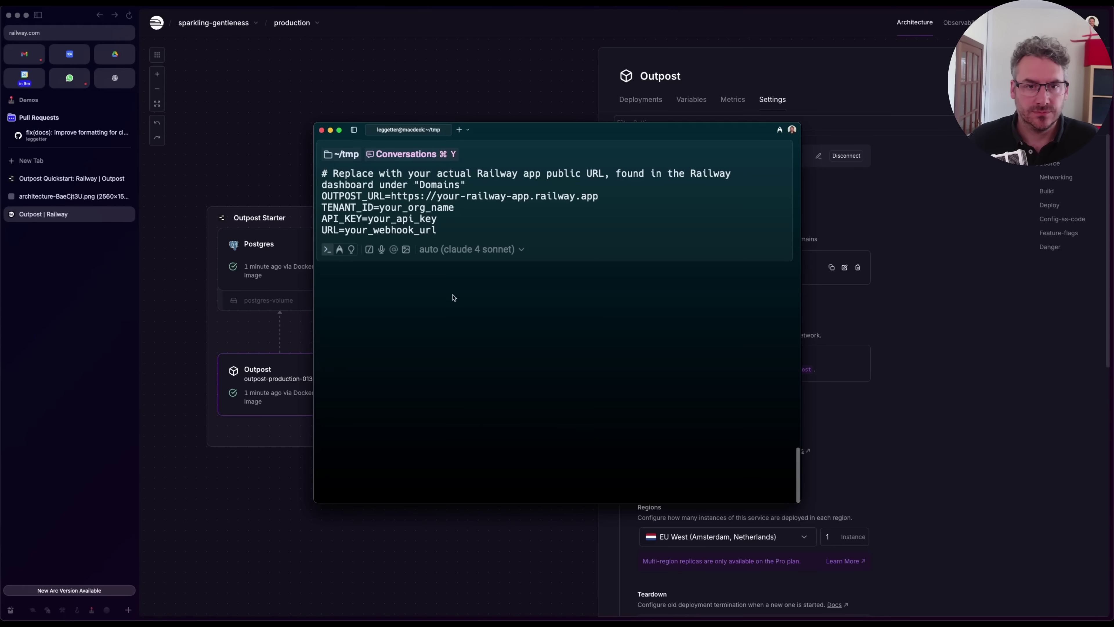
{"action": "key", "text": "Up"}
{"action": "key", "text": "Up"}
{"action": "key", "text": "Up"}
{"action": "key", "text": "Left"}
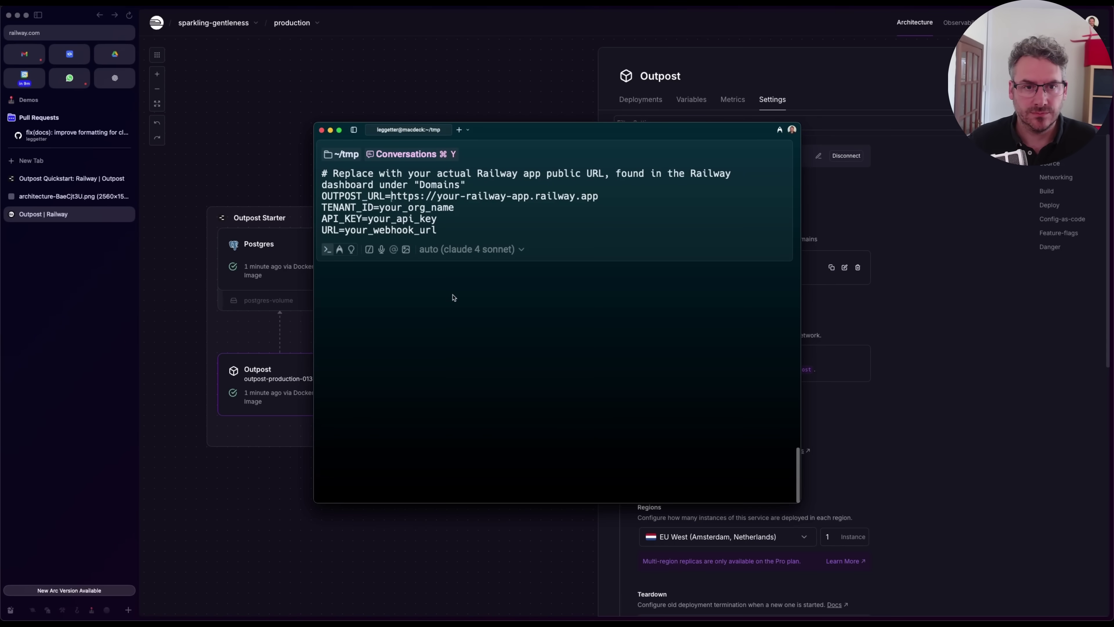
{"action": "key", "text": "super+v"}
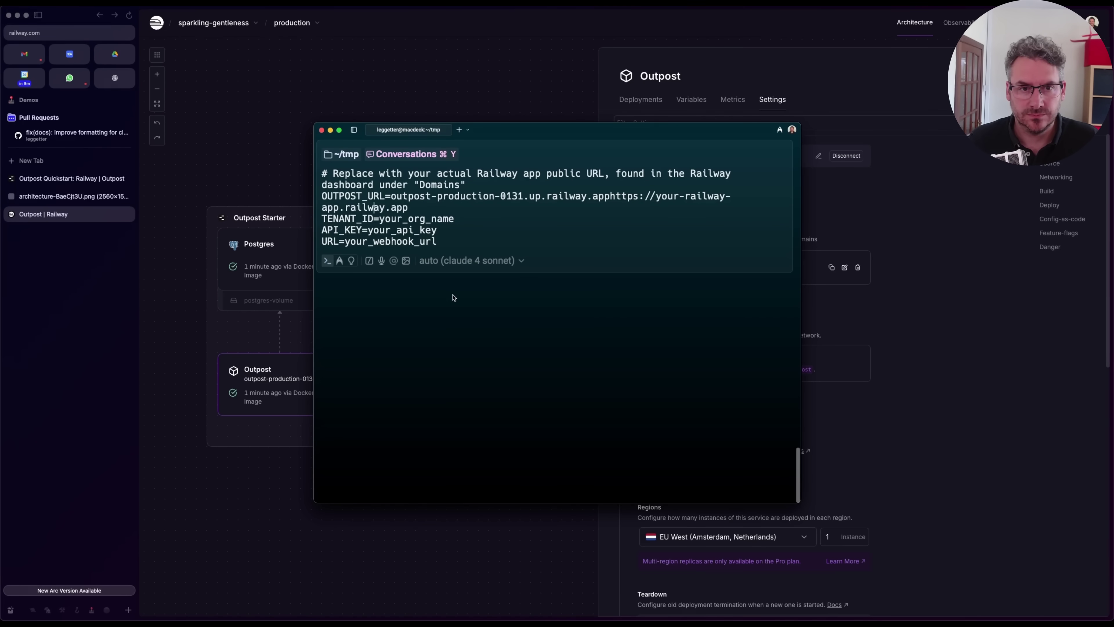
{"action": "key", "text": "Right"}
{"action": "key", "text": "Right"}
{"action": "key", "text": "BackSpace"}
{"action": "key", "text": "BackSpace"}
{"action": "key", "text": "BackSpace"}
{"action": "key", "text": "BackSpace"}
{"action": "key", "text": "BackSpace"}
{"action": "key", "text": "BackSpace"}
{"action": "key", "text": "BackSpace"}
{"action": "key", "text": "BackSpace"}
{"action": "key", "text": "BackSpace"}
{"action": "key", "text": "BackSpace"}
{"action": "key", "text": "BackSpace"}
{"action": "key", "text": "BackSpace"}
{"action": "key", "text": "BackSpace"}
{"action": "key", "text": "BackSpace"}
{"action": "key", "text": "BackSpace"}
{"action": "key", "text": "BackSpace"}
{"action": "key", "text": "BackSpace"}
{"action": "key", "text": "BackSpace"}
{"action": "key", "text": "BackSpace"}
{"action": "key", "text": "BackSpace"}
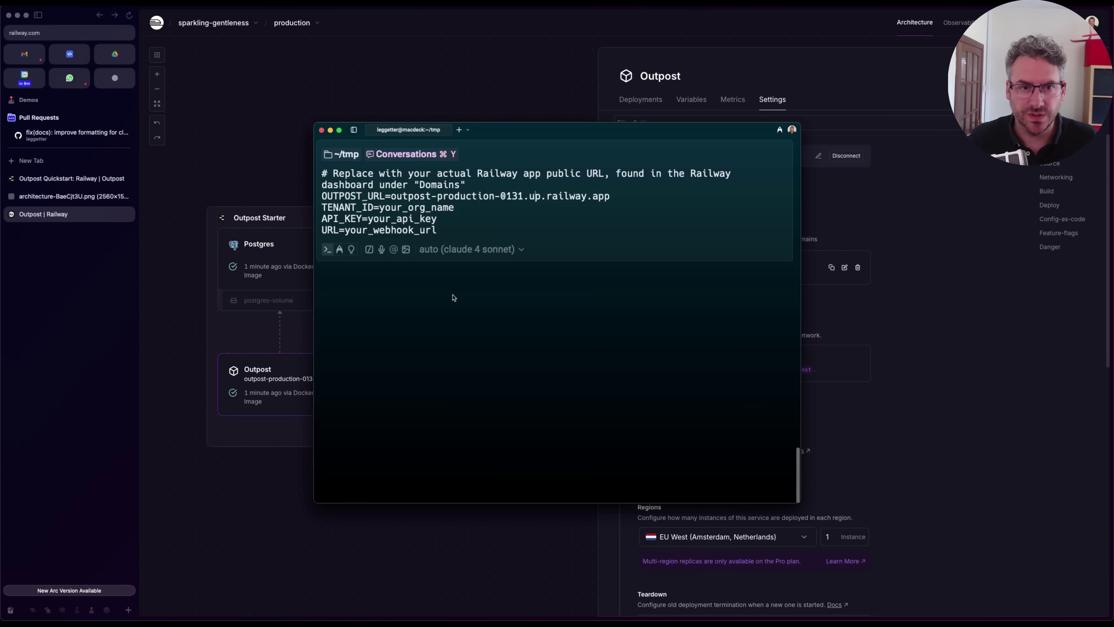
{"action": "type", "text": "https://"}
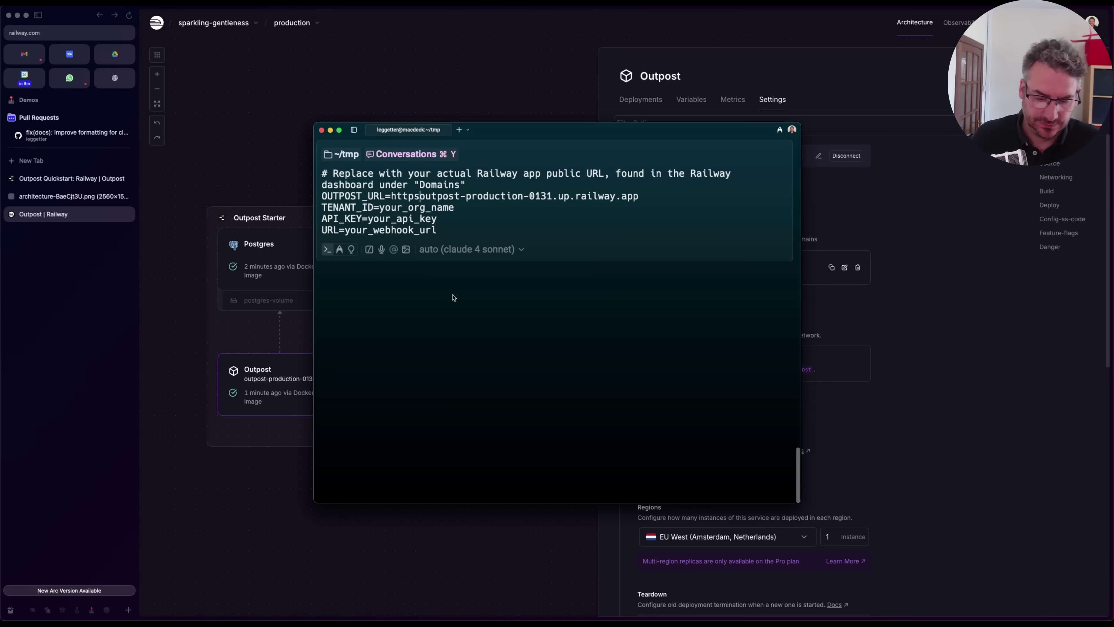
{"action": "key", "text": "alt+Right"}
{"action": "key", "text": "alt+Right"}
{"action": "key", "text": "alt+Right"}
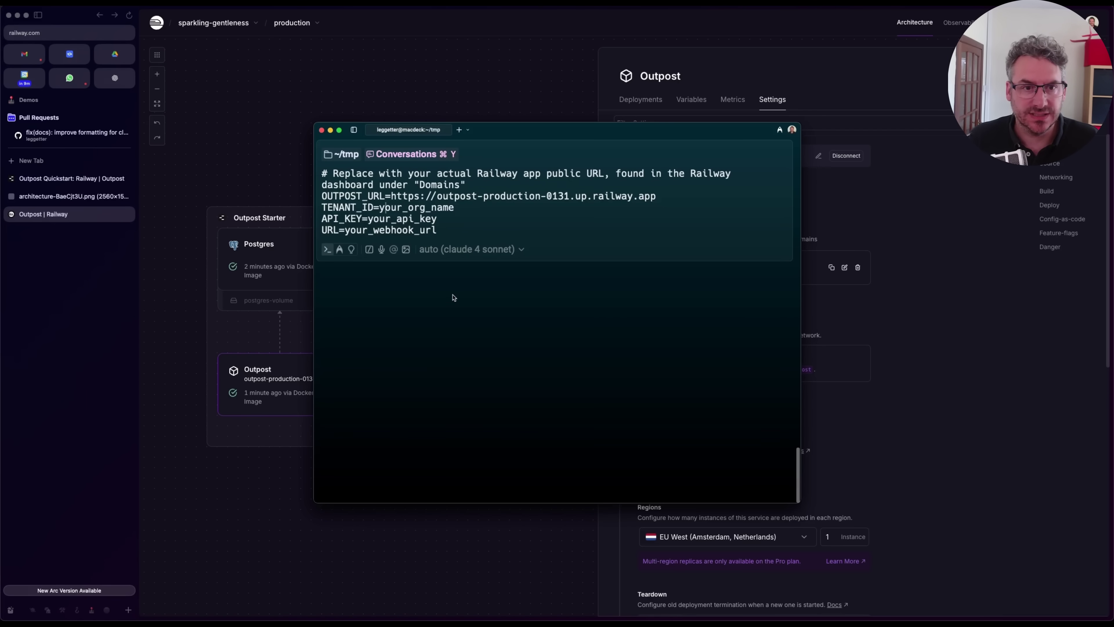
- Replace your_org_name with hookdeck for TENANT_ID and hide the terminal
{"action": "key", "text": "Right"}
{"action": "key", "text": "shift+Right"}
{"action": "key", "text": "shift+Right"}
{"action": "key", "text": "shift+Right"}
{"action": "key", "text": "shift+Right"}
{"action": "key", "text": "shift+Right"}
{"action": "key", "text": "shift+Right"}
{"action": "key", "text": "shift+Right"}
{"action": "key", "text": "shift+Right"}
{"action": "key", "text": "shift+Right"}
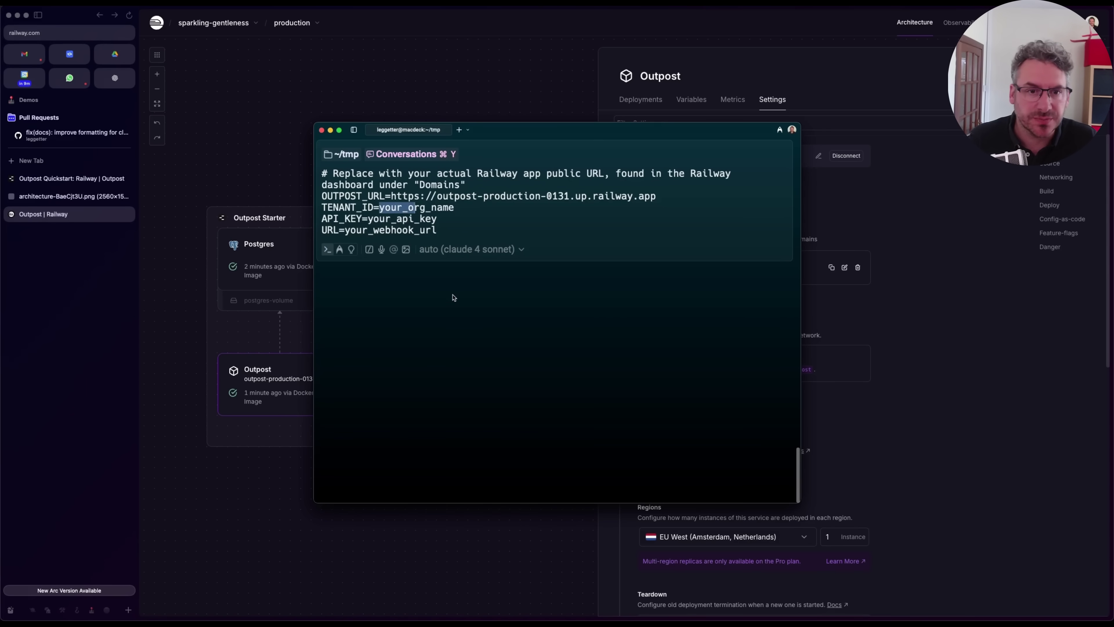
{"action": "key", "text": "shift+Right"}
{"action": "key", "text": "shift+Right"}
{"action": "key", "text": "shift+Right"}
{"action": "key", "text": "shift+Right"}
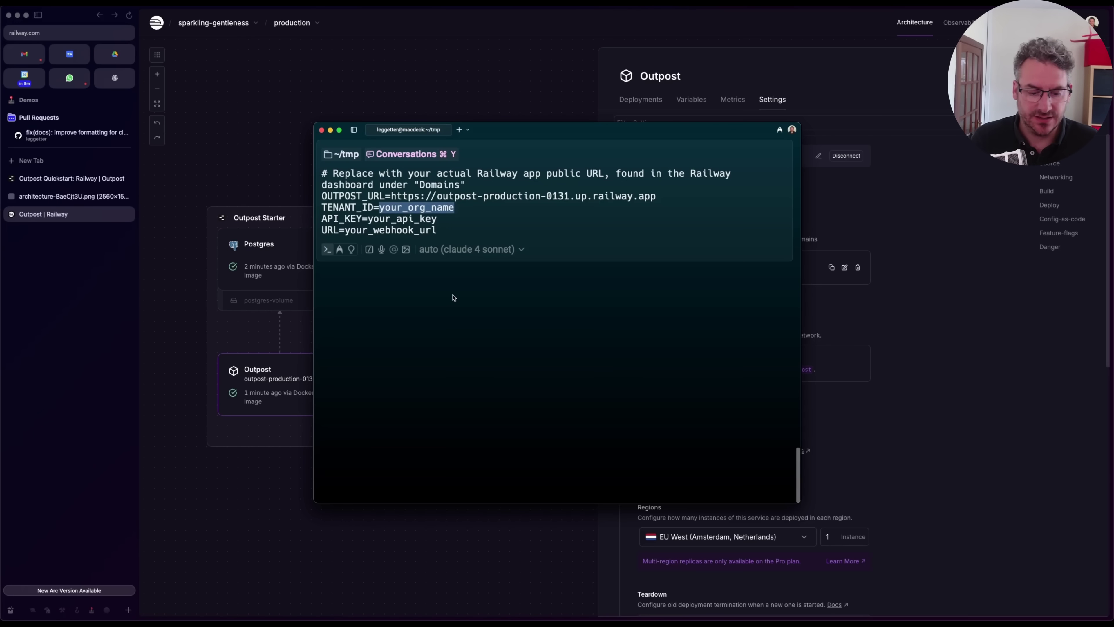
{"action": "type", "text": "hookdeck"}
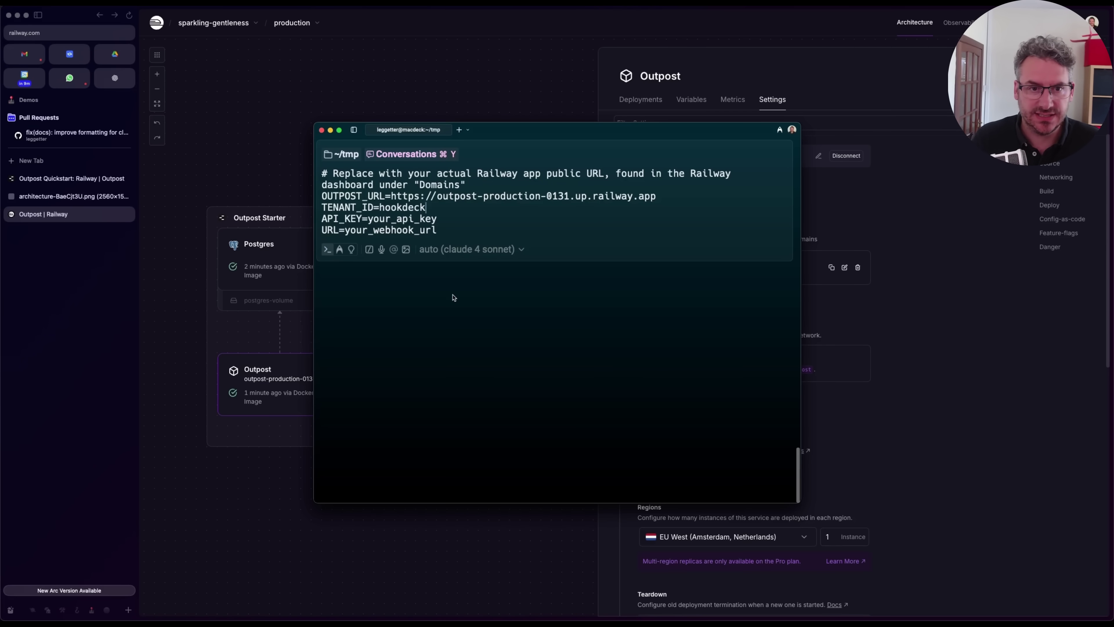
{"action": "key", "text": "Right"}
{"action": "key", "text": "Right"}
{"action": "key", "text": "Right"}
{"action": "key", "text": "Right"}
{"action": "key", "text": "Right"}
{"action": "key", "text": "Right"}
{"action": "key", "text": "Right"}
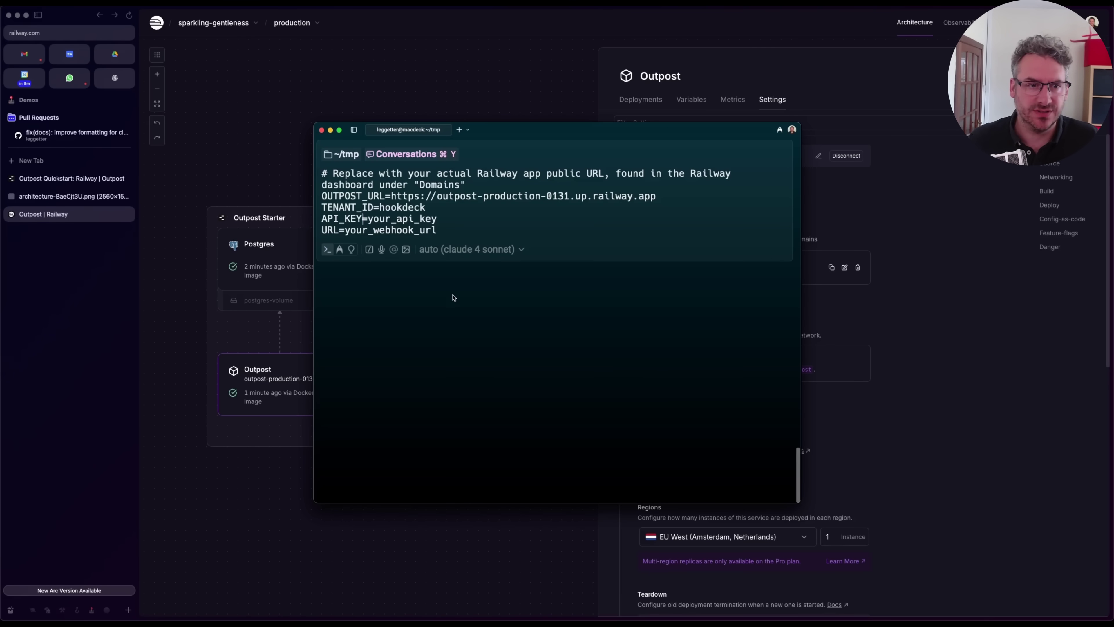
{"action": "key", "text": "ctrl+grave"}
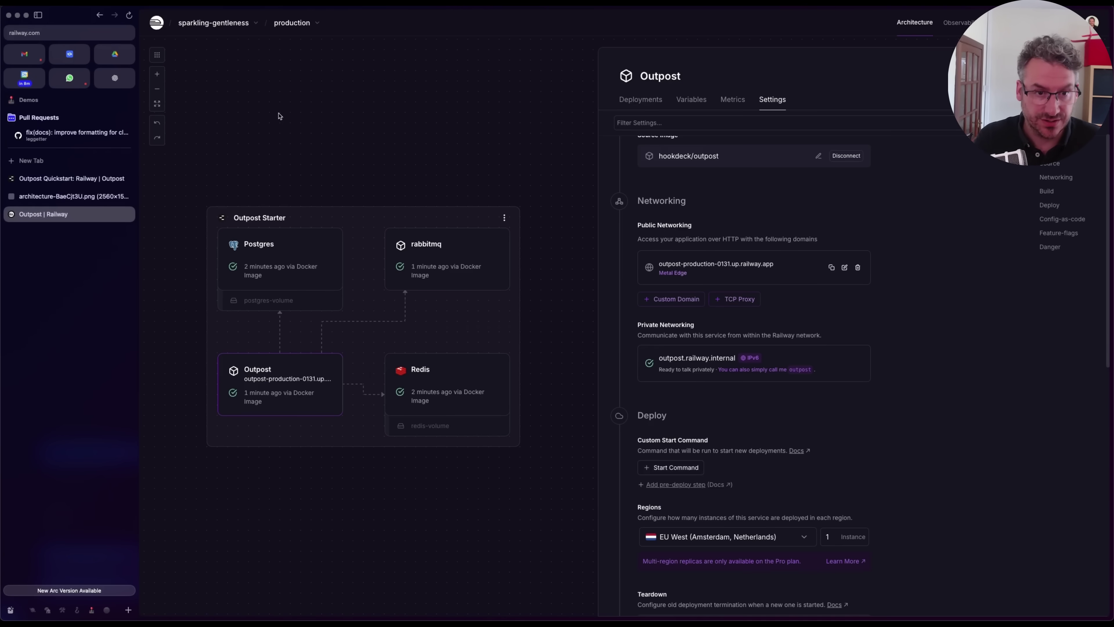
- Open Hookdeck Console and create a new source named outpost-demo
{"action": "key", "text": "super+t"}
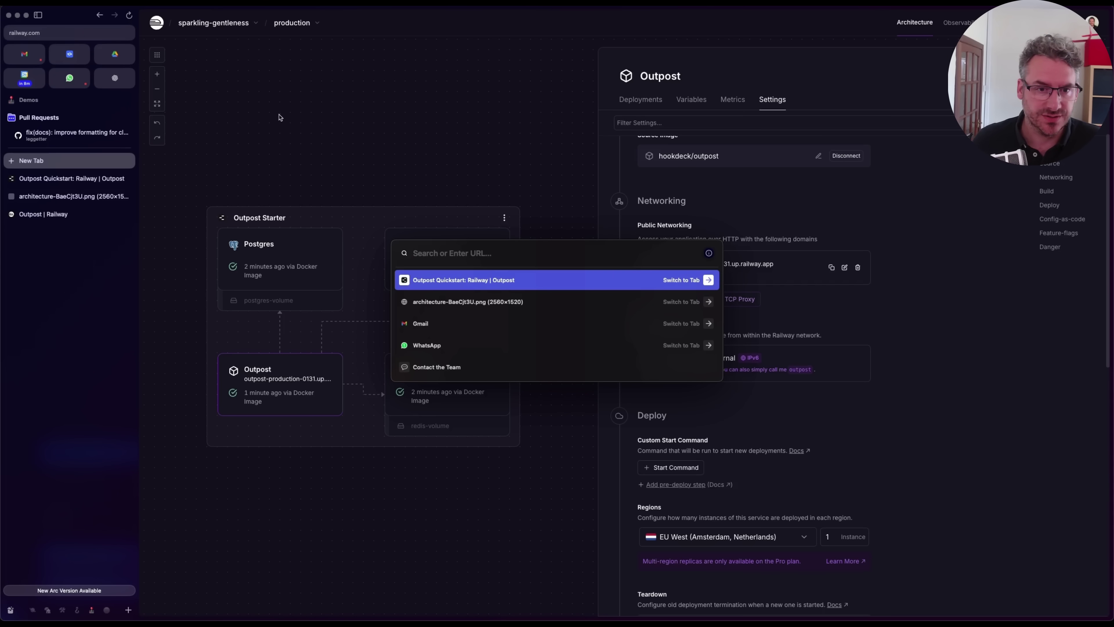
{"action": "type", "text": "console.hookdeck.com"}
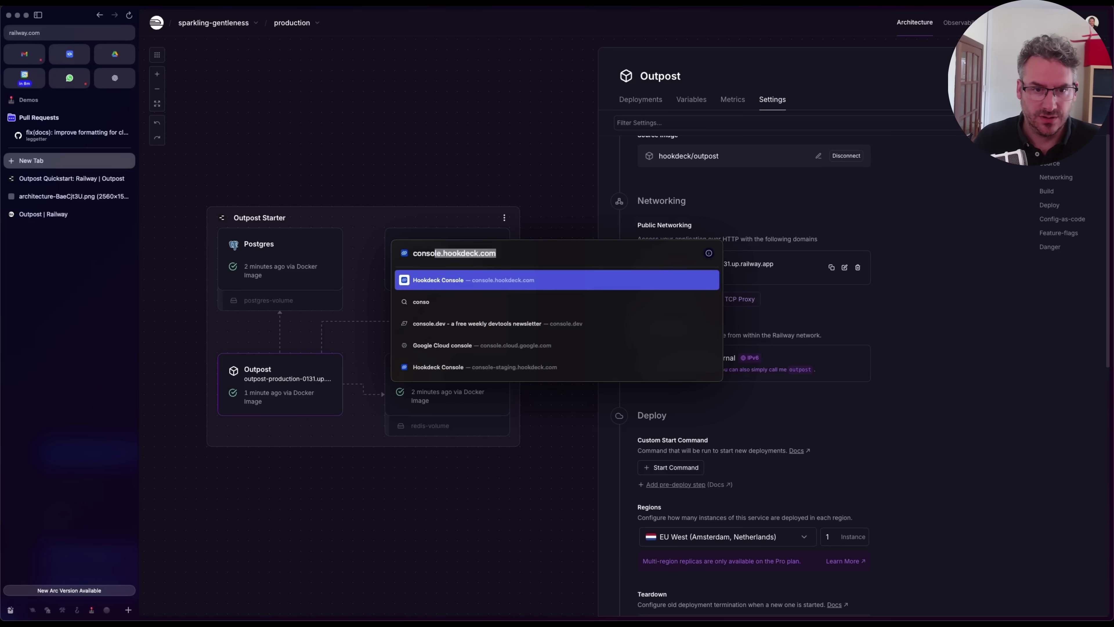
{"action": "key", "text": "Return"}
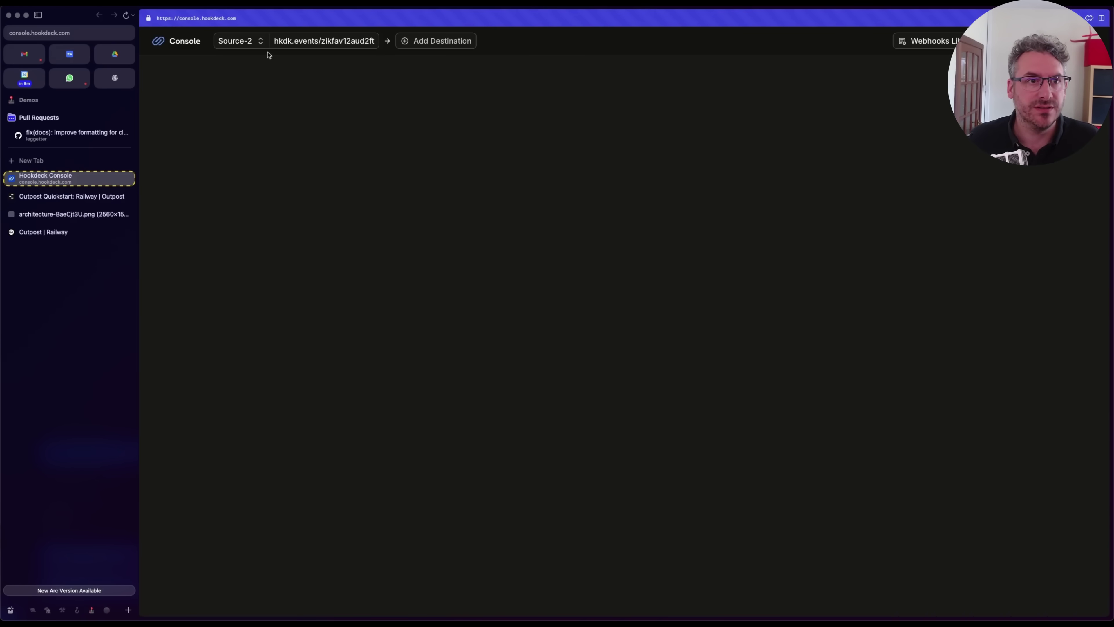
{"action": "left_click", "coordinate": [261, 42]}
{"action": "left_click", "coordinate": [261, 41]}
{"action": "left_click", "coordinate": [261, 41]}
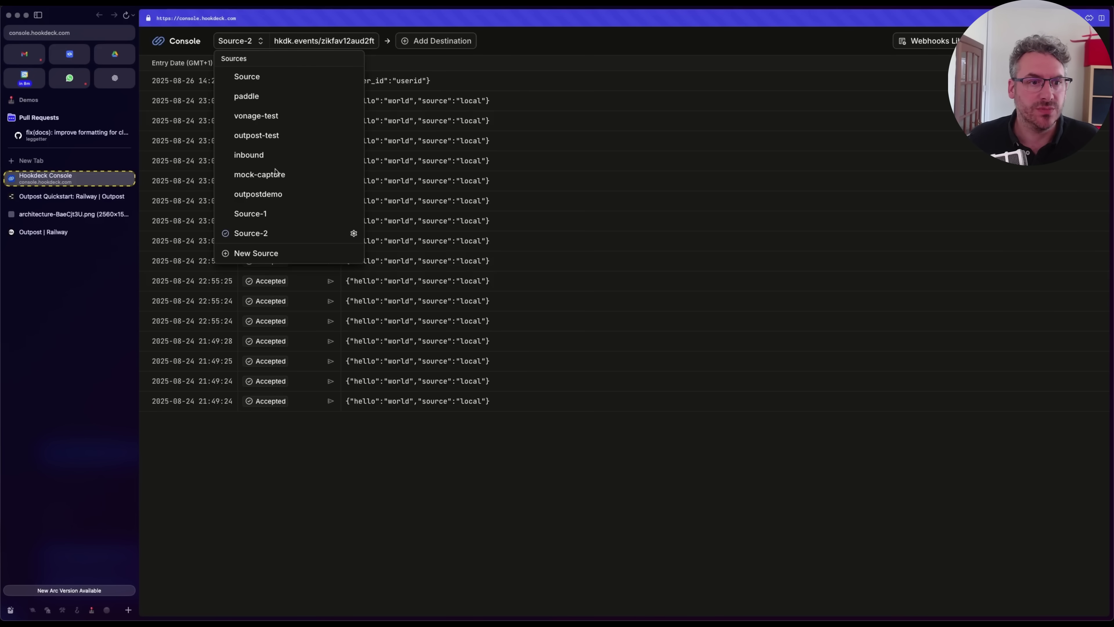
{"action": "left_click", "coordinate": [255, 253]}
{"action": "left_click_drag", "start_coordinate": [384, 294], "coordinate": [418, 296]}
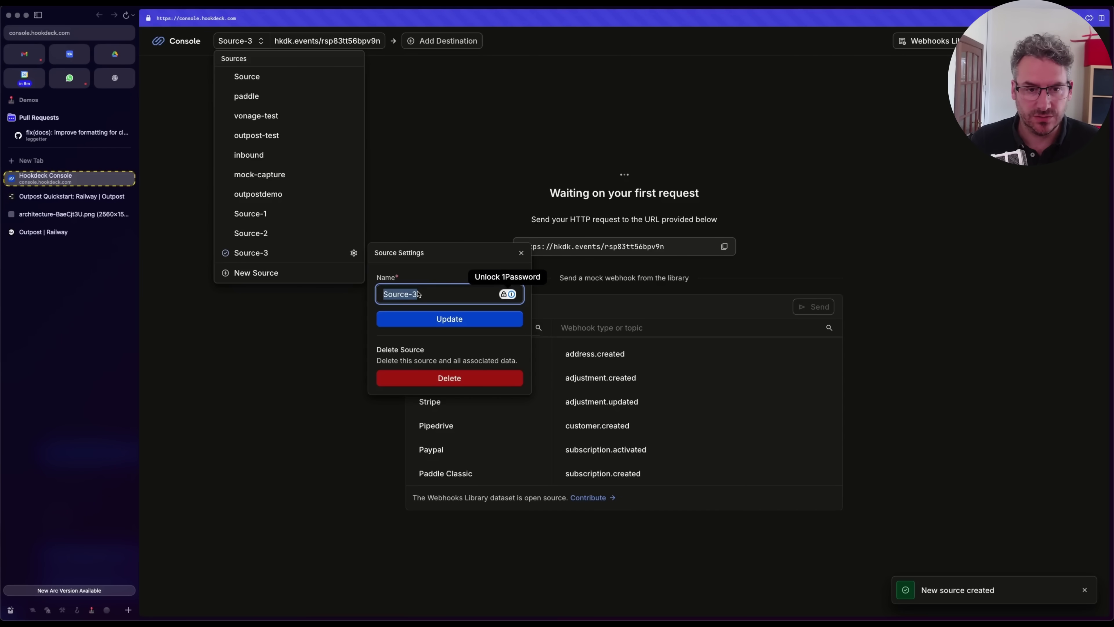
{"action": "type", "text": "outpost-demo"}
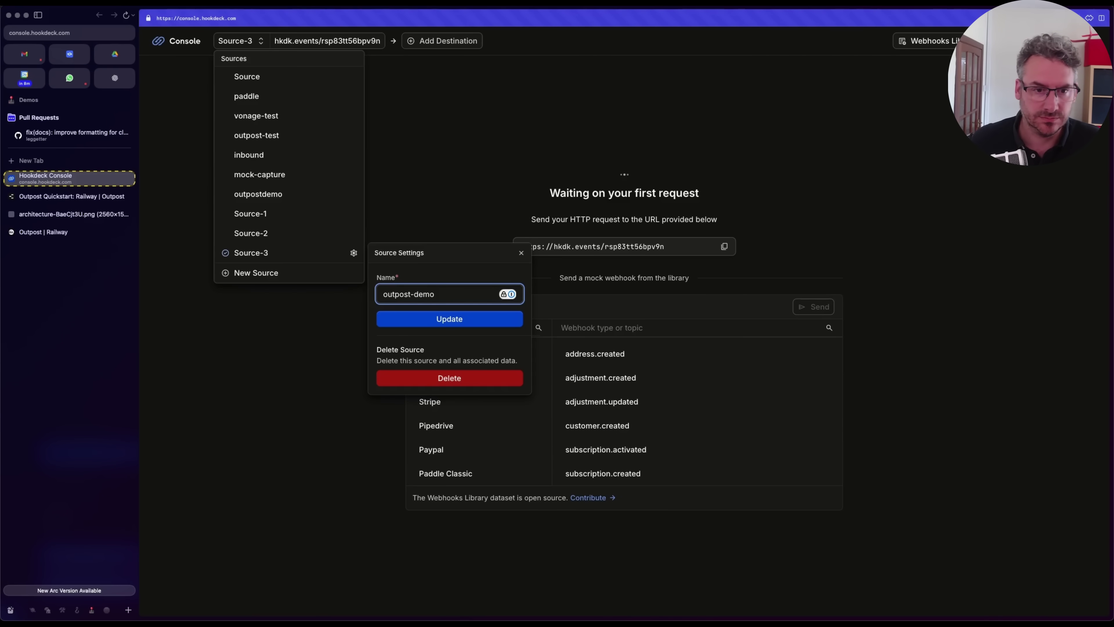
{"action": "left_click", "coordinate": [448, 320]}
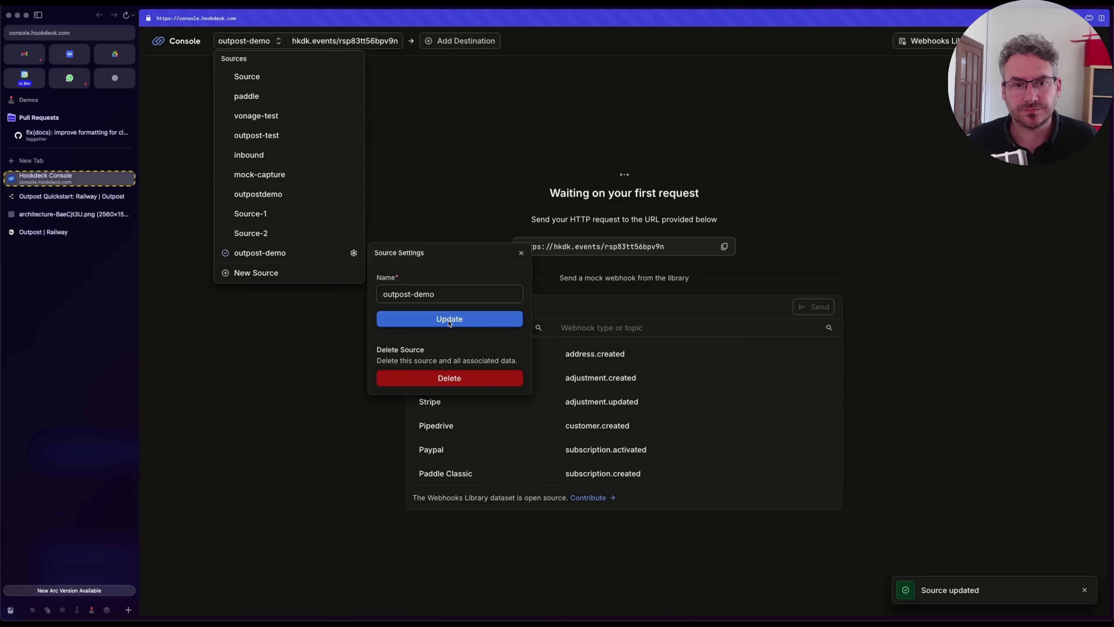
{"action": "left_click", "coordinate": [448, 323]}
- Copy the outpost-demo source's hkdk.events request URL
{"action": "left_click", "coordinate": [506, 196]}
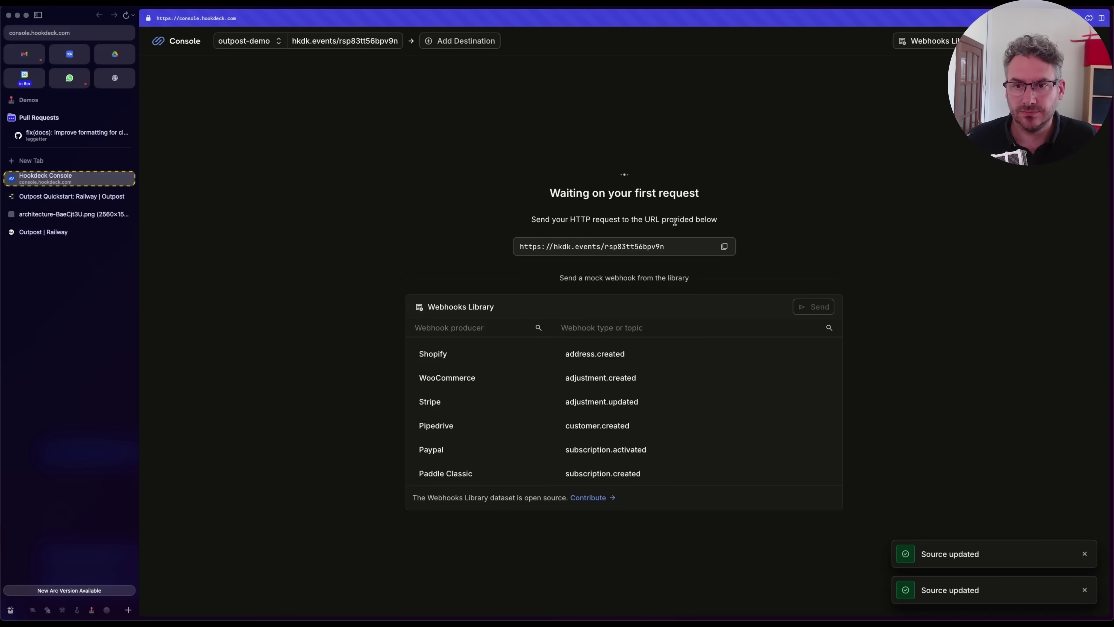
{"action": "left_click", "coordinate": [725, 246]}
{"action": "left_click", "coordinate": [725, 247]}
- Replace your_webhook_url with the copied Hookdeck source URL and run the variable block
{"action": "key", "text": "super+Tab"}
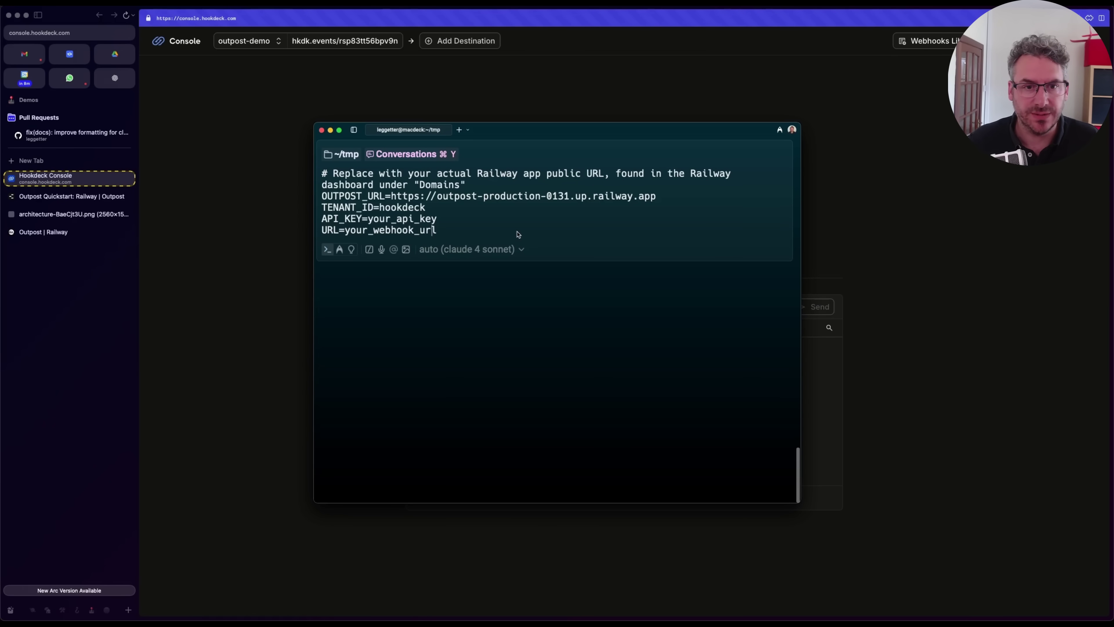
{"action": "key", "text": "BackSpace"}
{"action": "key", "text": "BackSpace"}
{"action": "key", "text": "BackSpace"}
{"action": "key", "text": "BackSpace"}
{"action": "key", "text": "BackSpace"}
{"action": "key", "text": "BackSpace"}
{"action": "key", "text": "BackSpace"}
{"action": "key", "text": "BackSpace"}
{"action": "key", "text": "BackSpace"}
{"action": "key", "text": "BackSpace"}
{"action": "key", "text": "BackSpace"}
{"action": "key", "text": "BackSpace"}
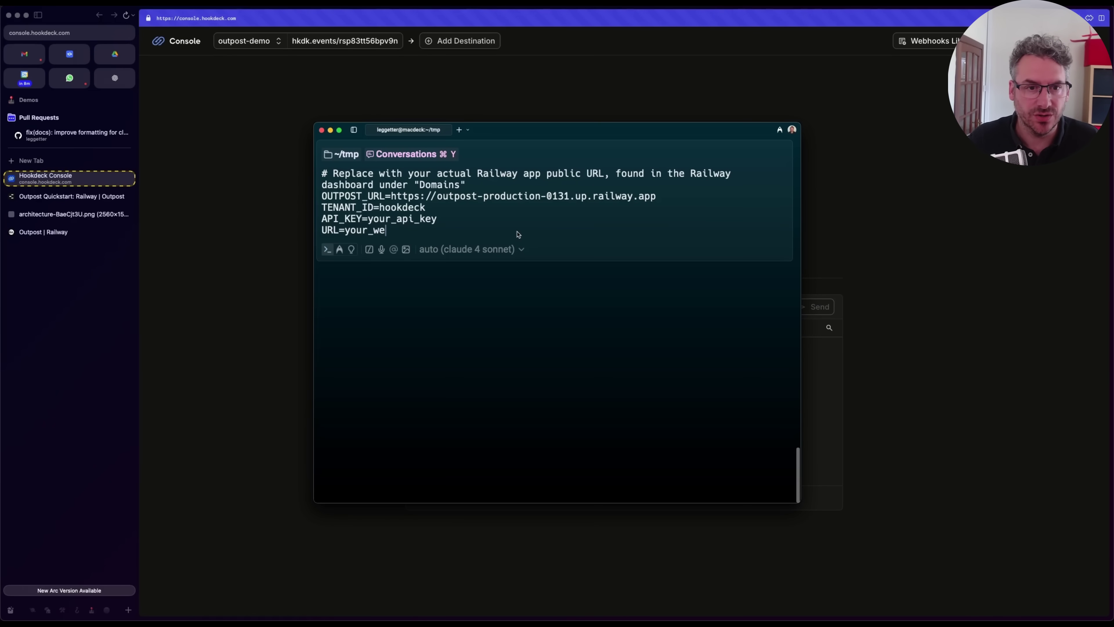
{"action": "key", "text": "BackSpace"}
{"action": "key", "text": "BackSpace"}
{"action": "key", "text": "BackSpace"}
{"action": "key", "text": "BackSpace"}
{"action": "key", "text": "BackSpace"}
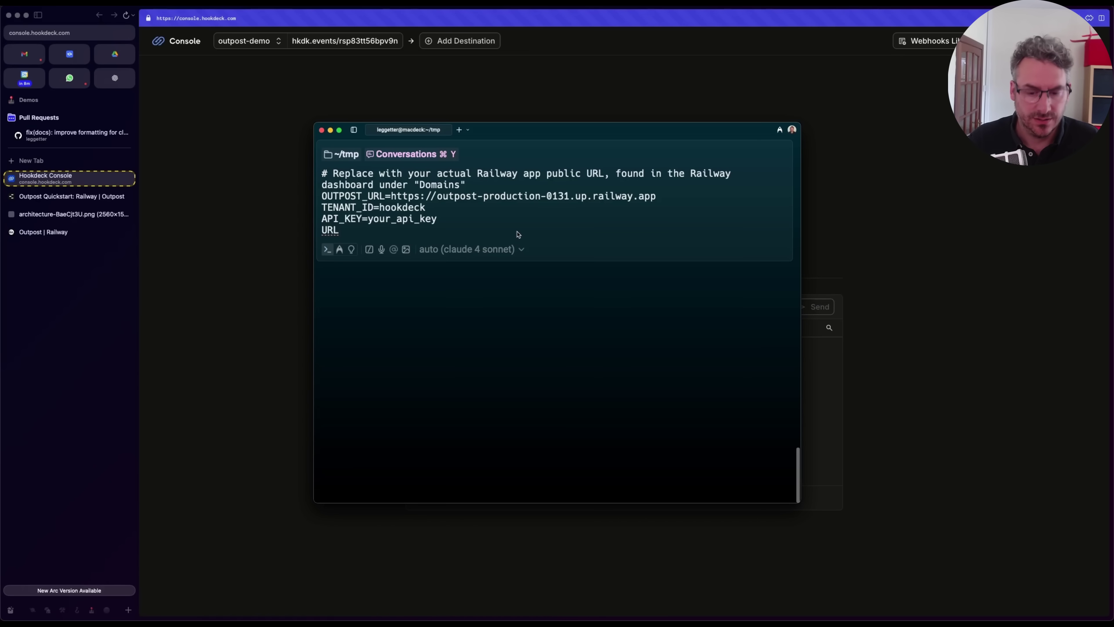
{"action": "type", "text": "="}
{"action": "key", "text": "super+v"}
{"action": "key", "text": "Return"}
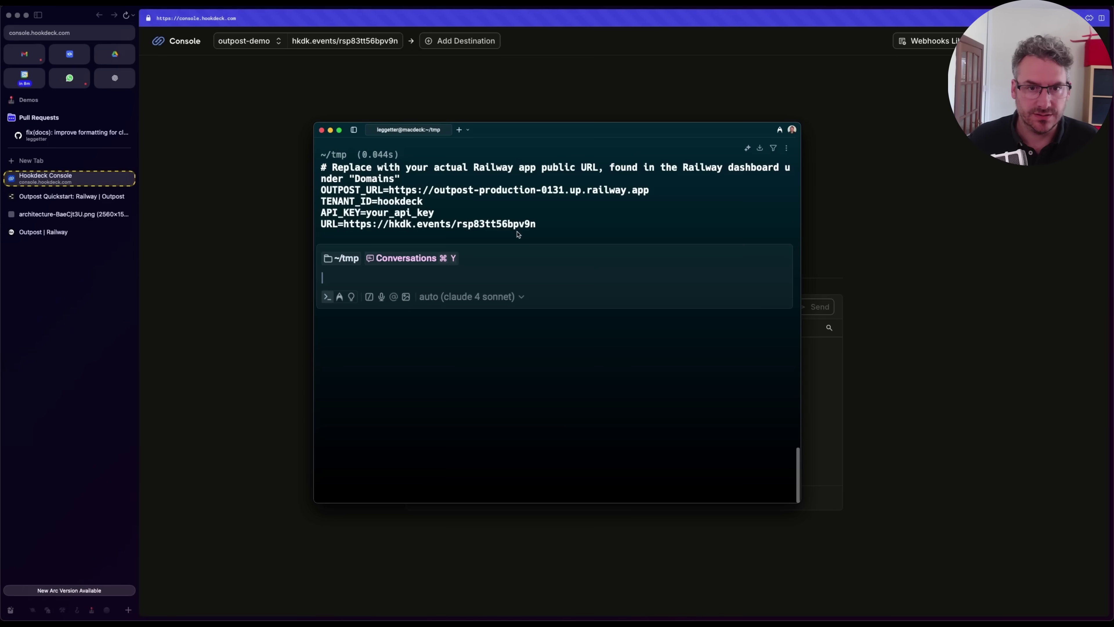
- Run the docs' healthz curl command in Warp against the Railway deployment, getting OK
{"action": "left_click", "coordinate": [88, 200]}
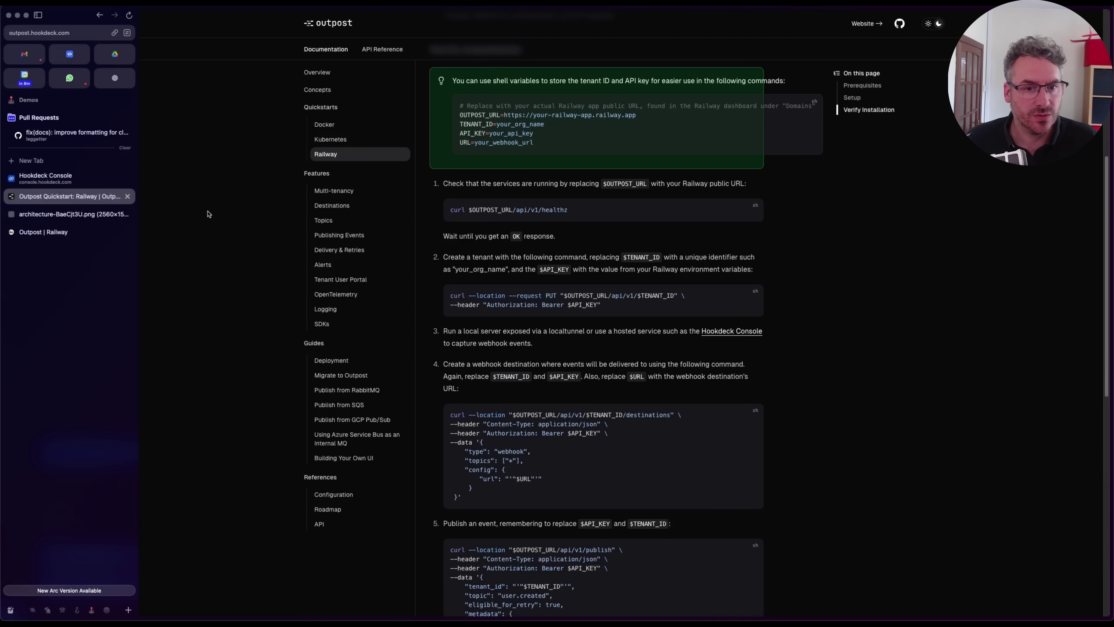
{"action": "scroll", "coordinate": [515, 274], "scroll_direction": "down", "scroll_amount": 1}
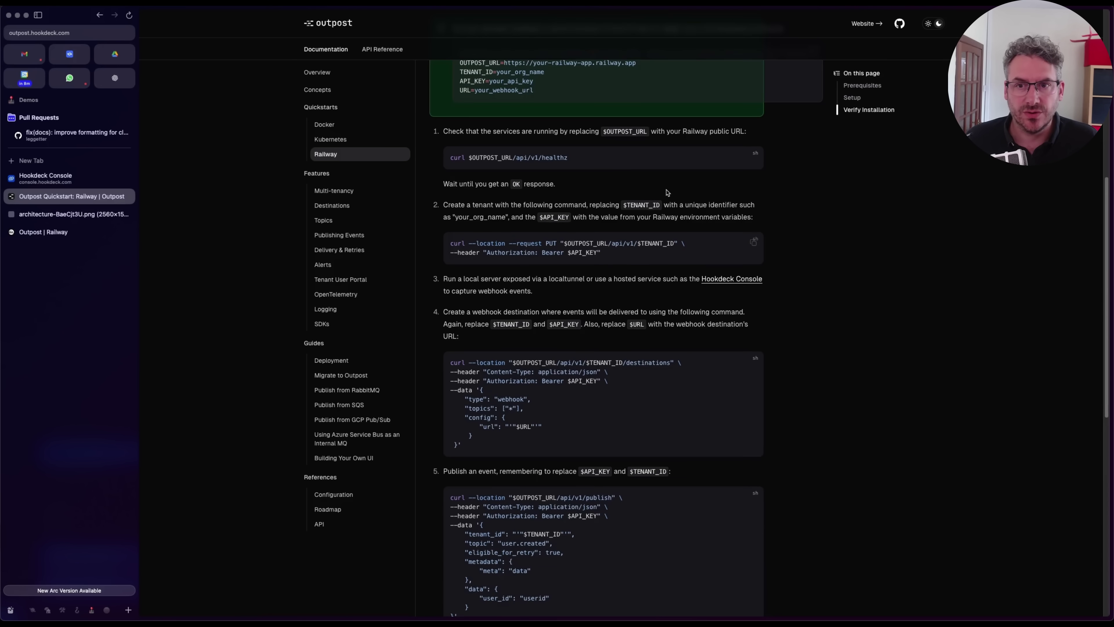
{"action": "scroll", "coordinate": [668, 194], "scroll_direction": "up", "scroll_amount": 1}
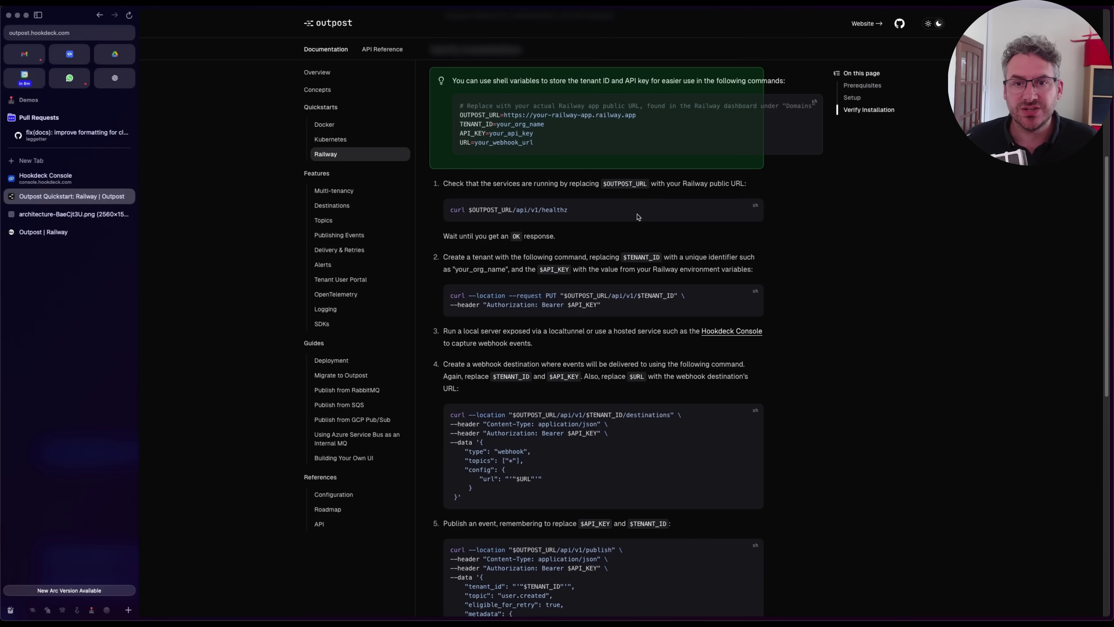
{"action": "left_click", "coordinate": [753, 210]}
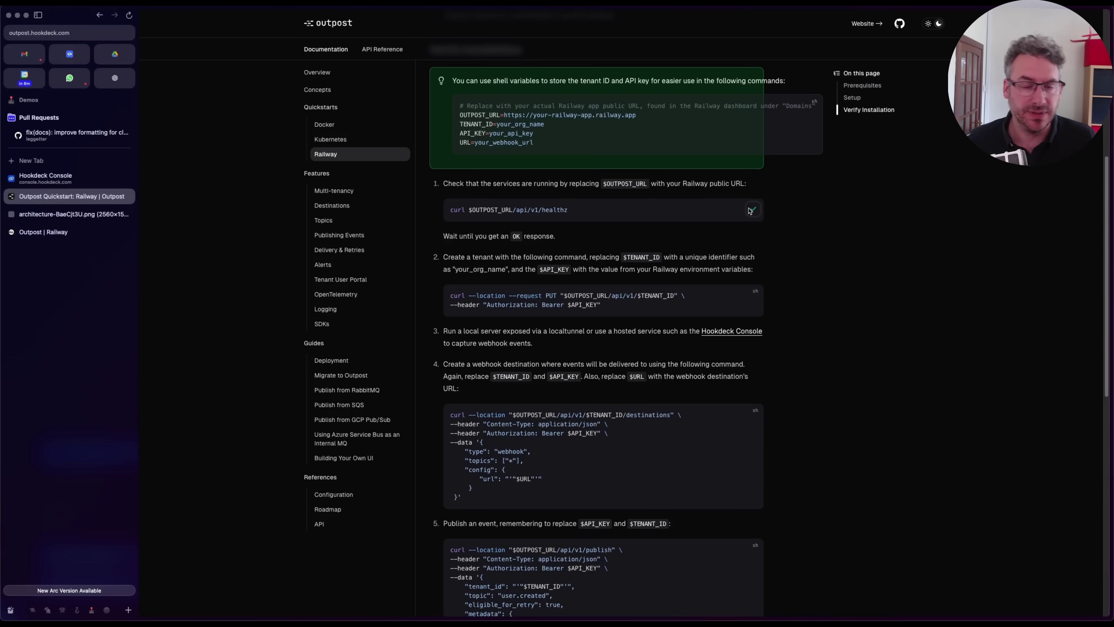
{"action": "key", "text": "super+Tab"}
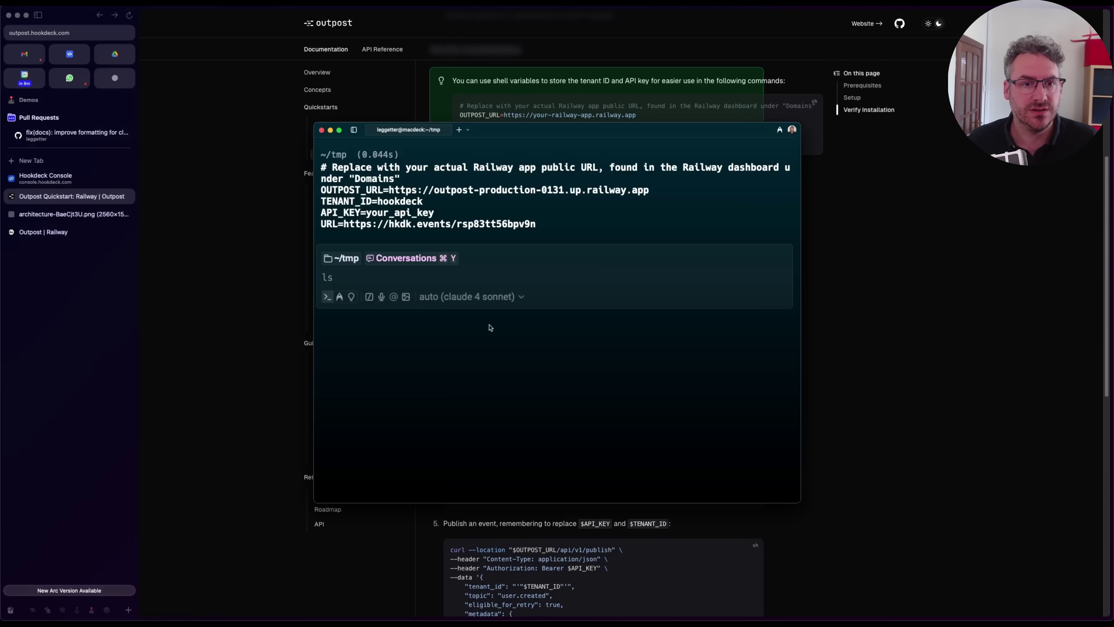
{"action": "key", "text": "super+v"}
{"action": "key", "text": "Return"}
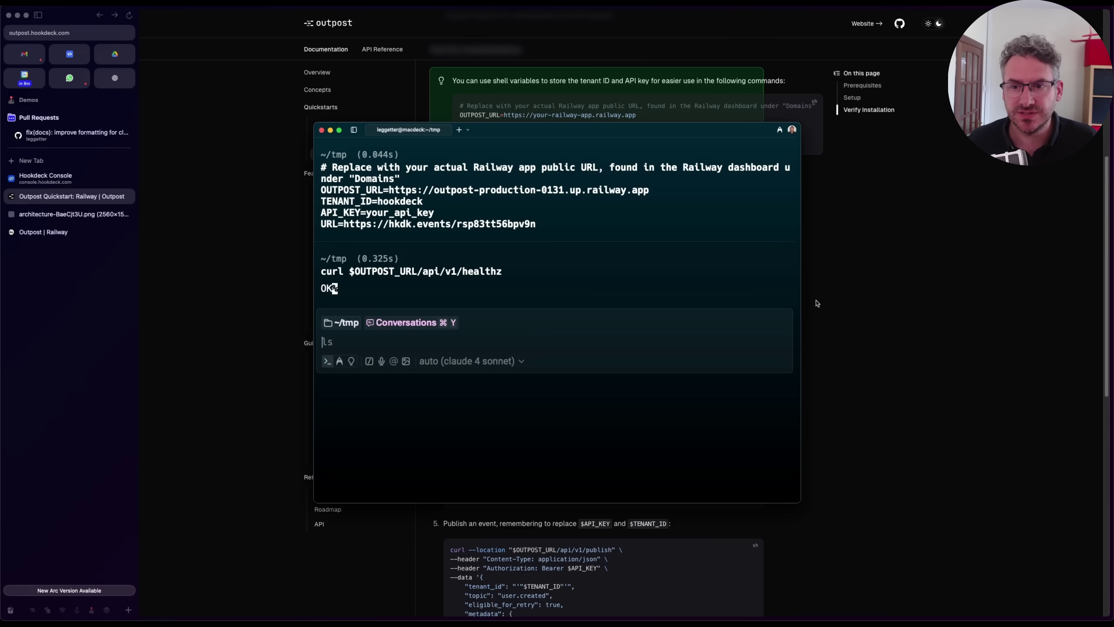
{"action": "left_click", "coordinate": [830, 303]}
- Copy the create-tenant PUT command from the docs and run it in Warp
{"action": "scroll", "coordinate": [831, 304], "scroll_direction": "down", "scroll_amount": 2}
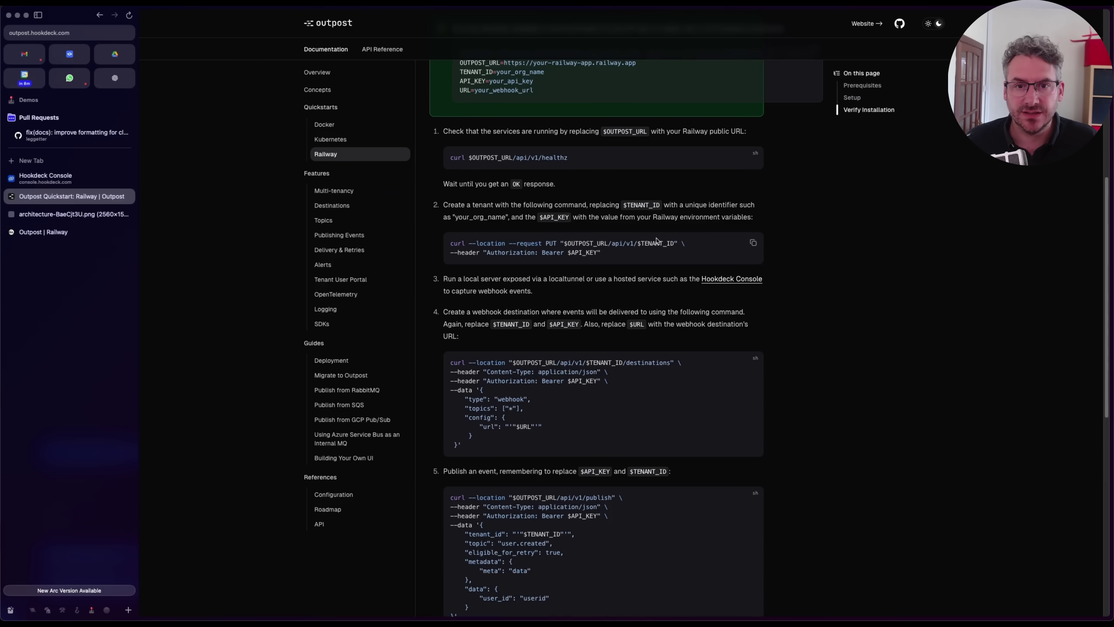
{"action": "left_click", "coordinate": [752, 245]}
{"action": "key", "text": "super+Tab"}
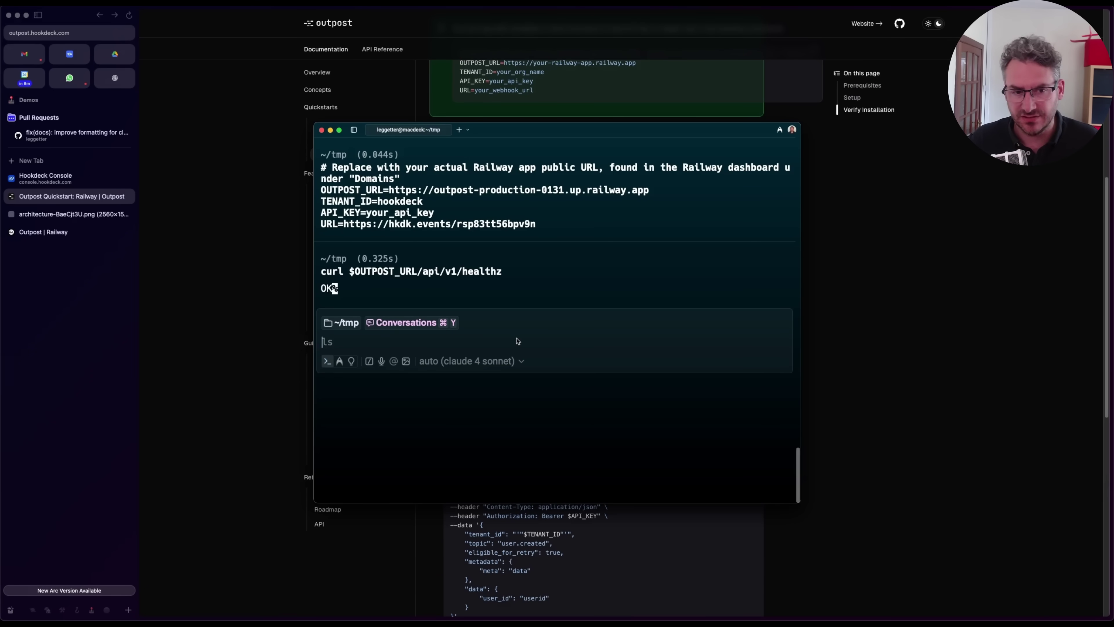
{"action": "key", "text": "super+v"}
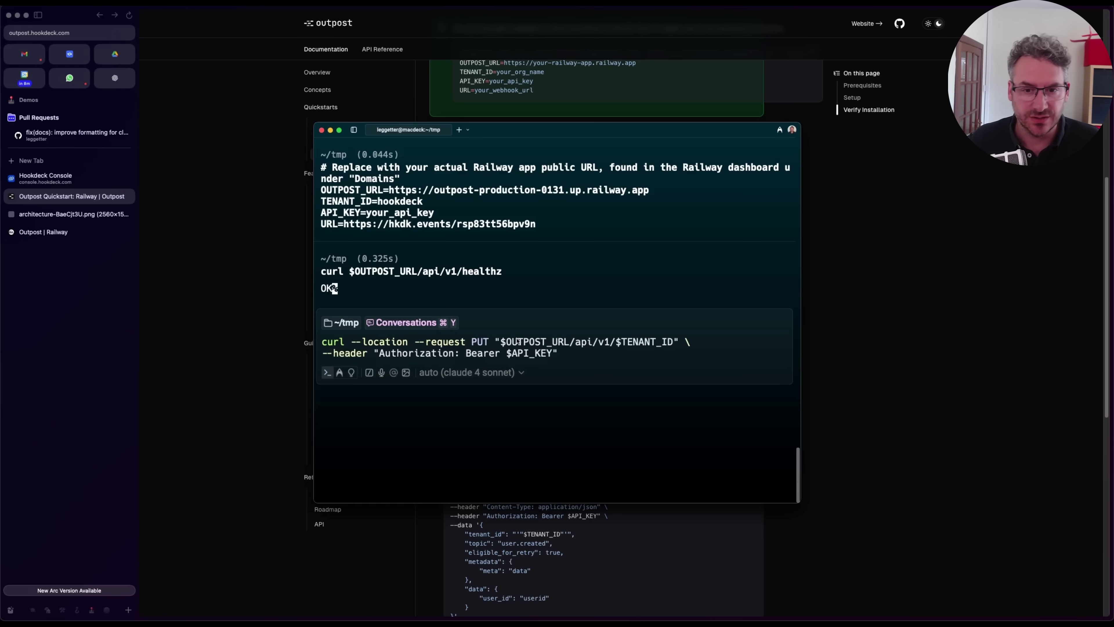
{"action": "key", "text": "Return"}
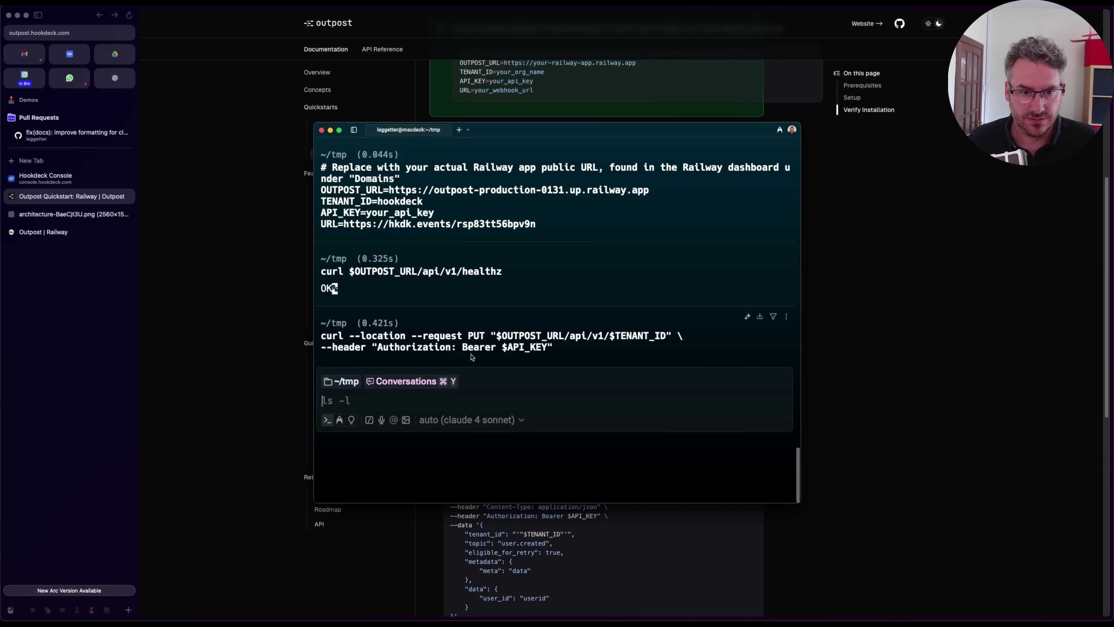
- Rerun the tenant PUT with -v, revealing an HTTP/2 401, and return to the docs
{"action": "key", "text": "Up"}
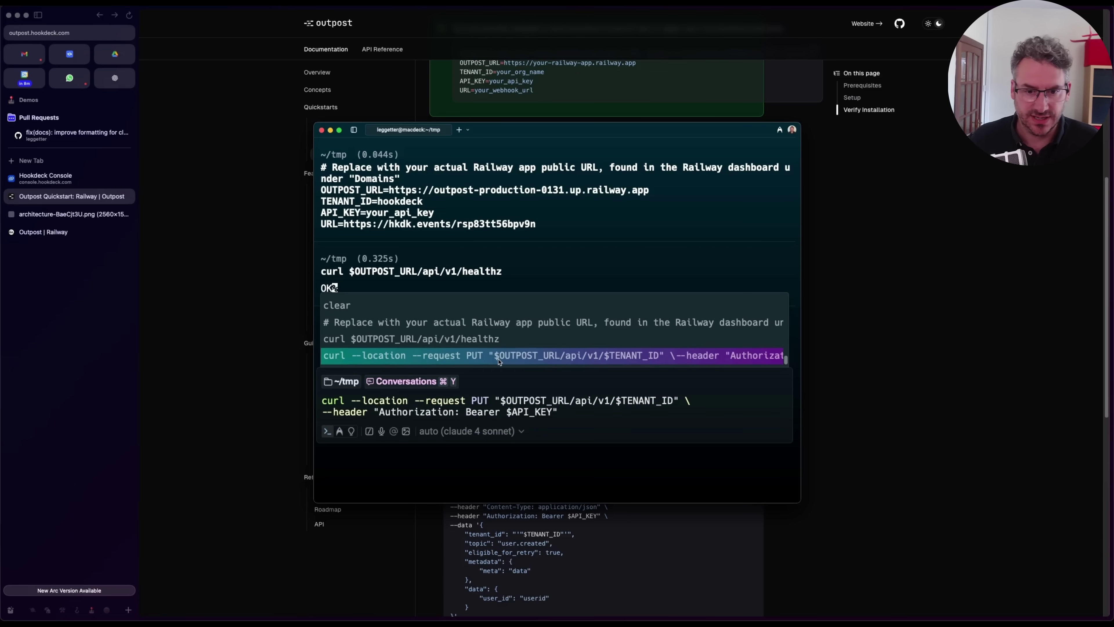
{"action": "type", "text": "-v"}
{"action": "key", "text": "Return"}
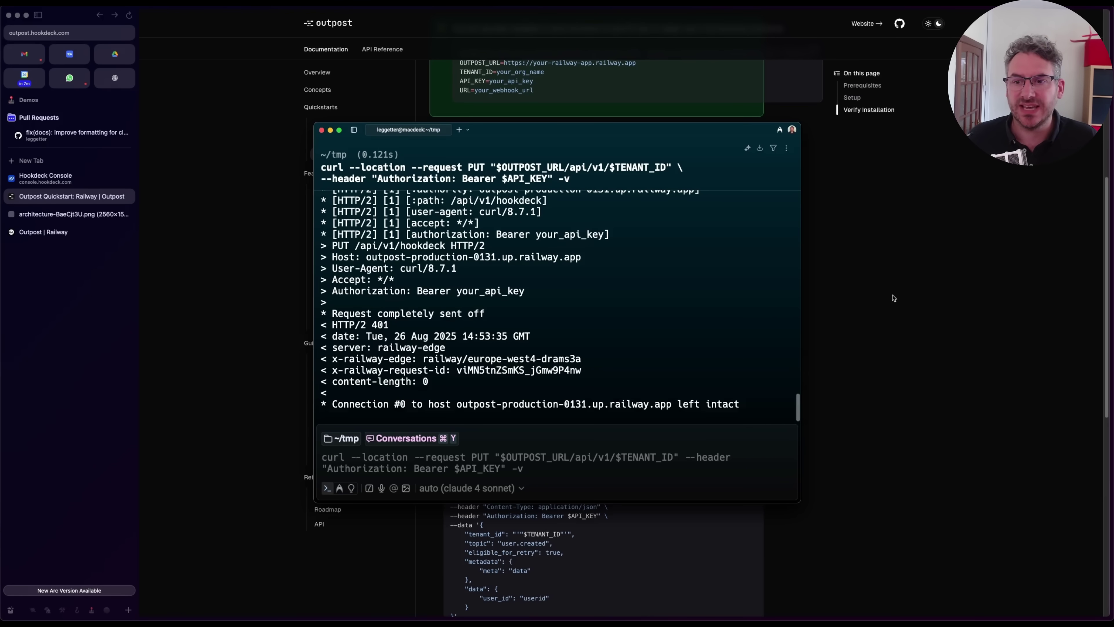
{"action": "key", "text": "super+Tab"}
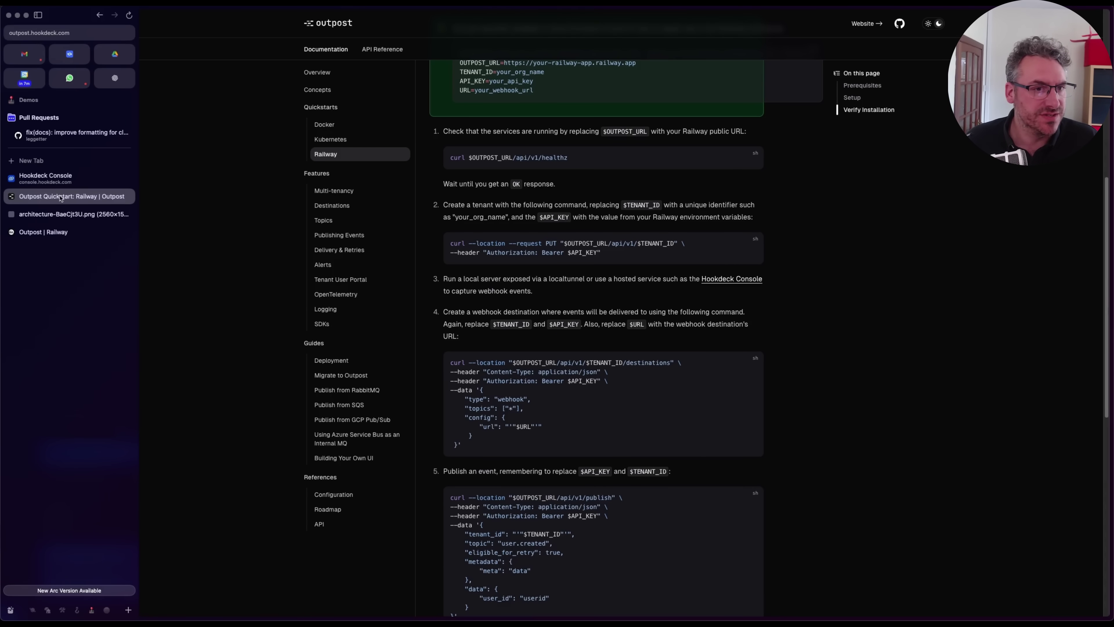
- Copy the API_KEY value from the Outpost service's Variables list in Railway
{"action": "key", "text": "ctrl+Tab"}
{"action": "left_click", "coordinate": [40, 232]}
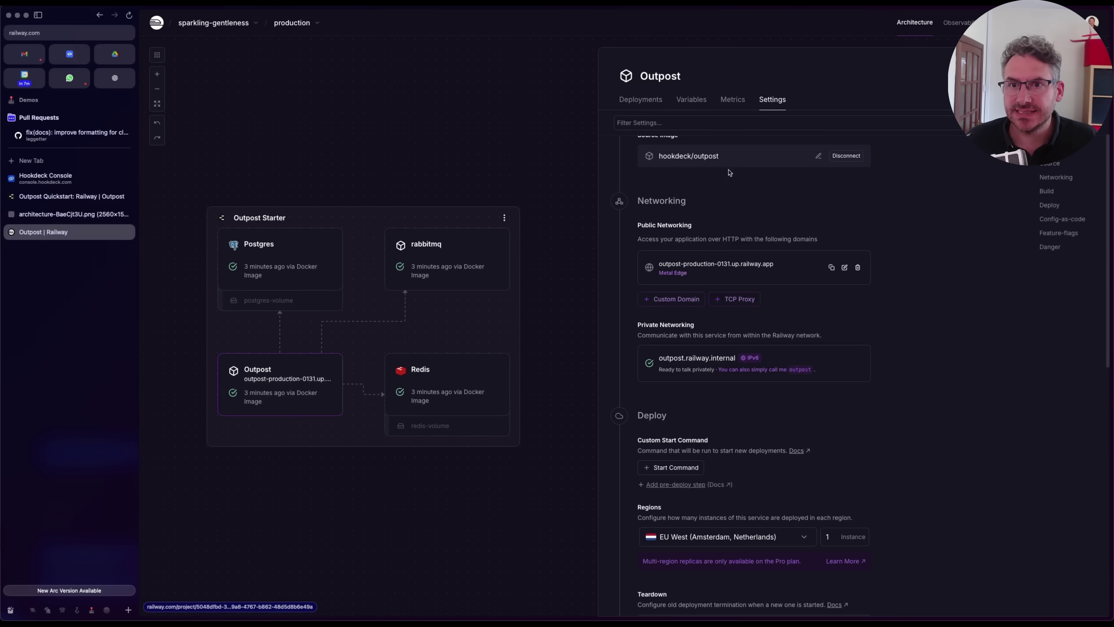
{"action": "left_click", "coordinate": [690, 103]}
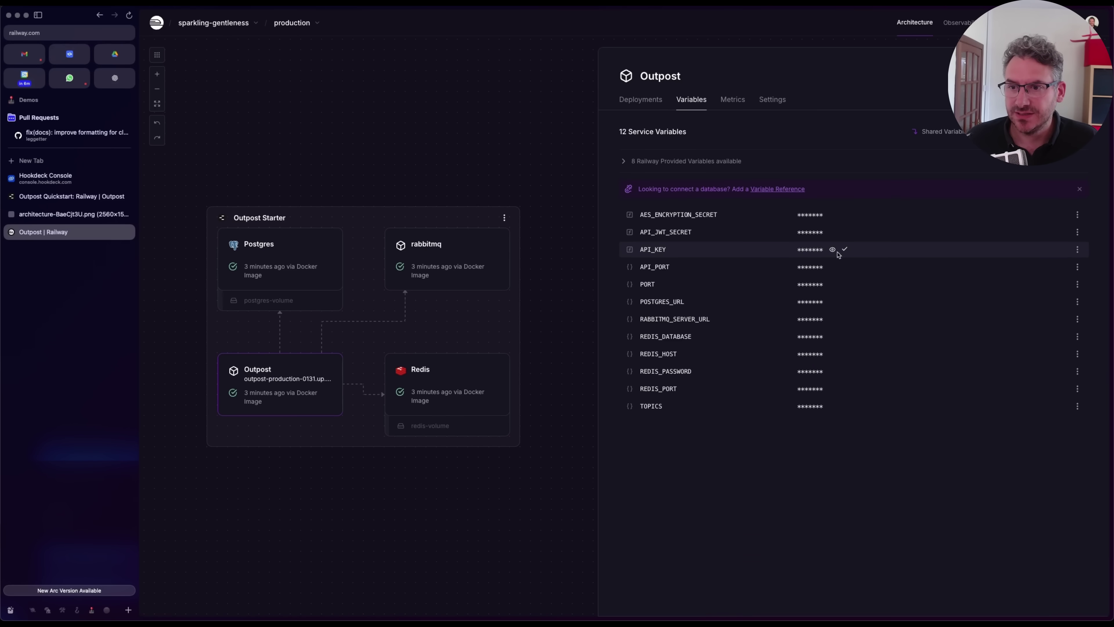
{"action": "key", "text": "super+Tab"}
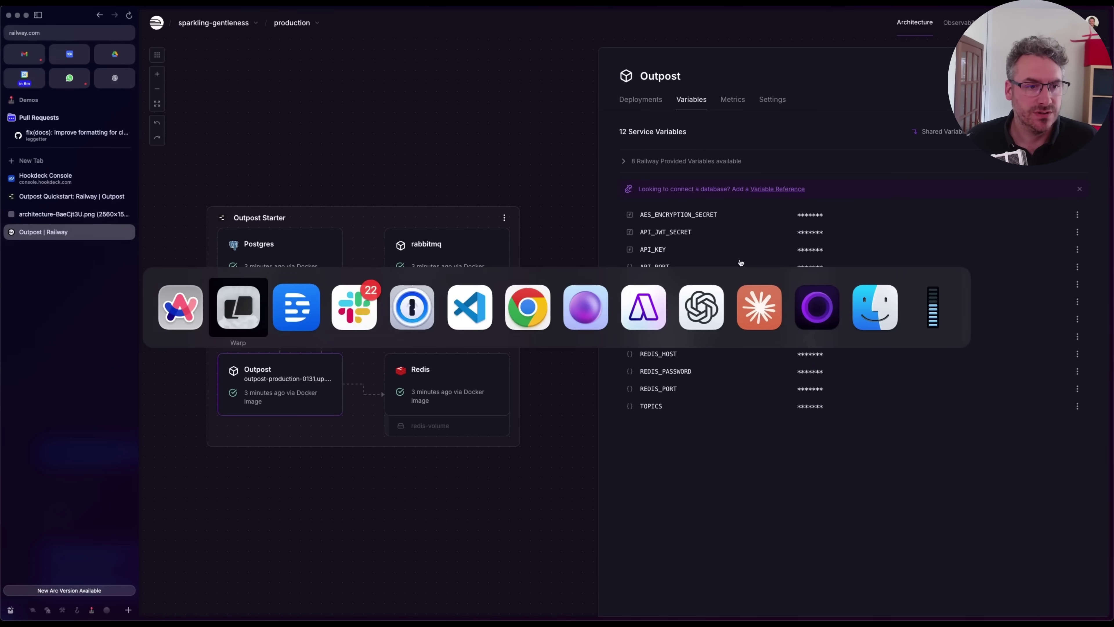
- Set the API_KEY shell variable to the key copied from Railway
{"action": "type", "text": "A"}
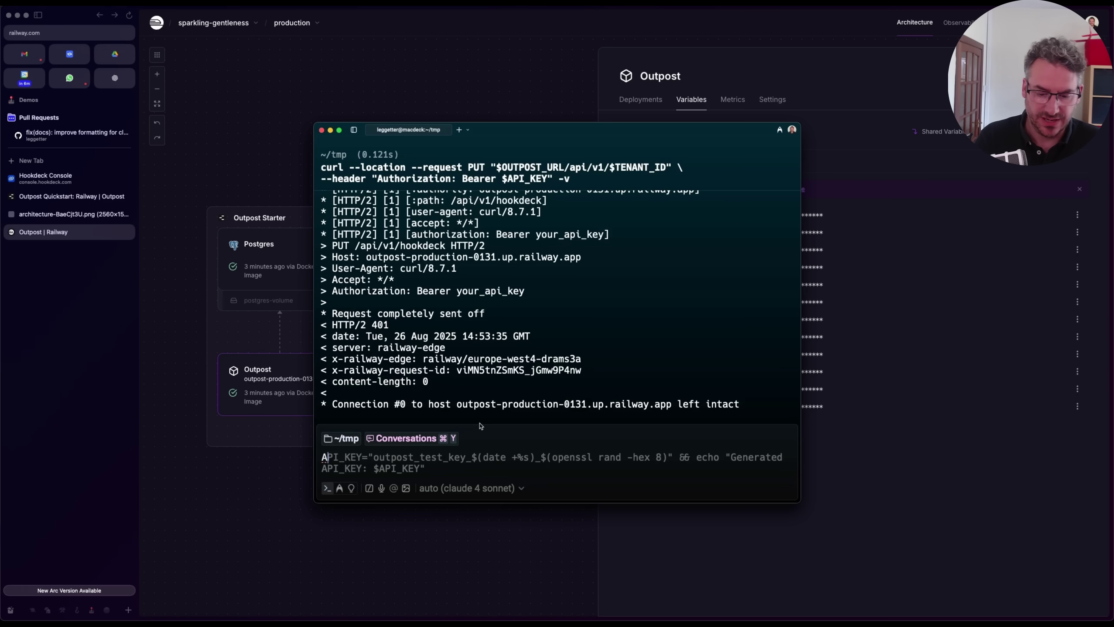
{"action": "type", "text": "PI="}
{"action": "key", "text": "super+v"}
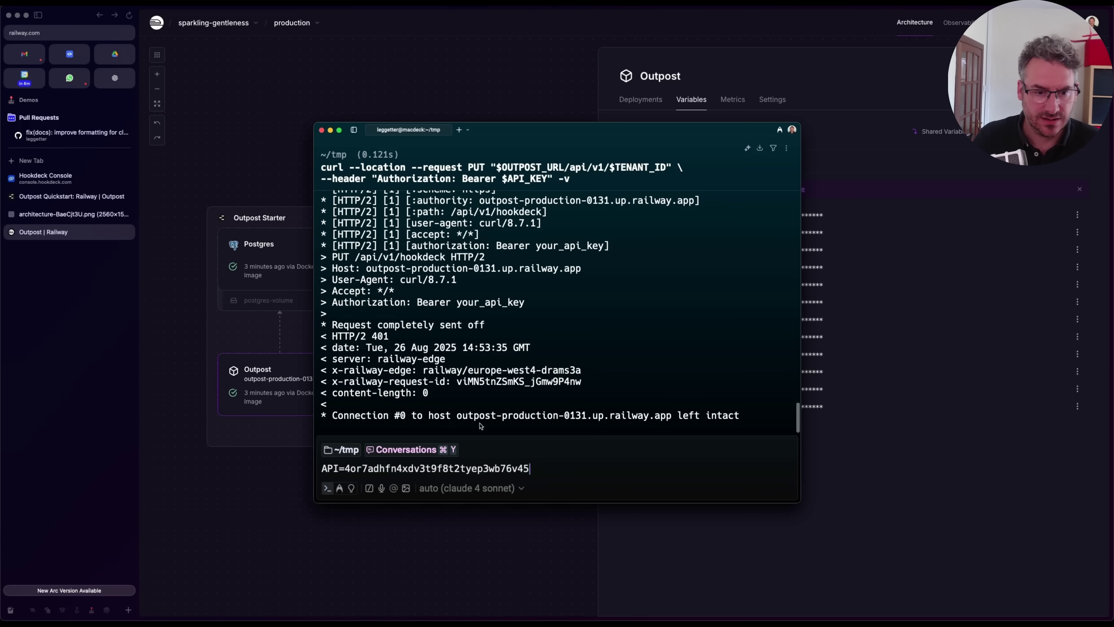
{"action": "key", "text": "Left"}
{"action": "key", "text": "Left"}
{"action": "key", "text": "Left"}
{"action": "key", "text": "Left"}
{"action": "key", "text": "Left"}
{"action": "key", "text": "Left"}
{"action": "key", "text": "Left"}
{"action": "key", "text": "Left"}
{"action": "key", "text": "Left"}
{"action": "key", "text": "Left"}
{"action": "key", "text": "Left"}
{"action": "type", "text": "_K"}
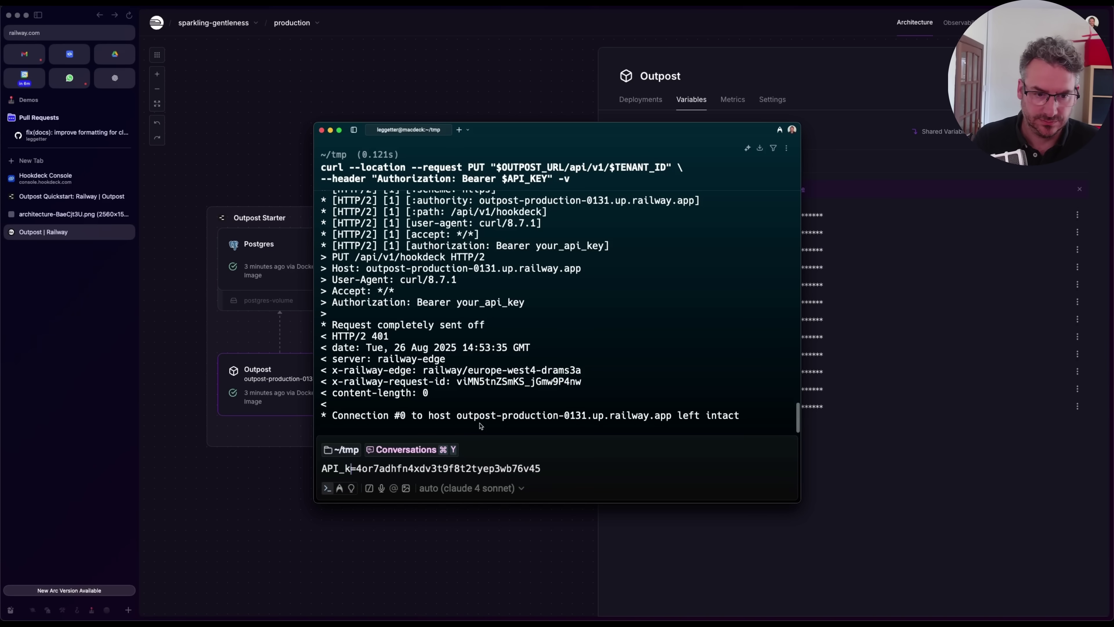
{"action": "type", "text": "EY"}
{"action": "key", "text": "Return"}
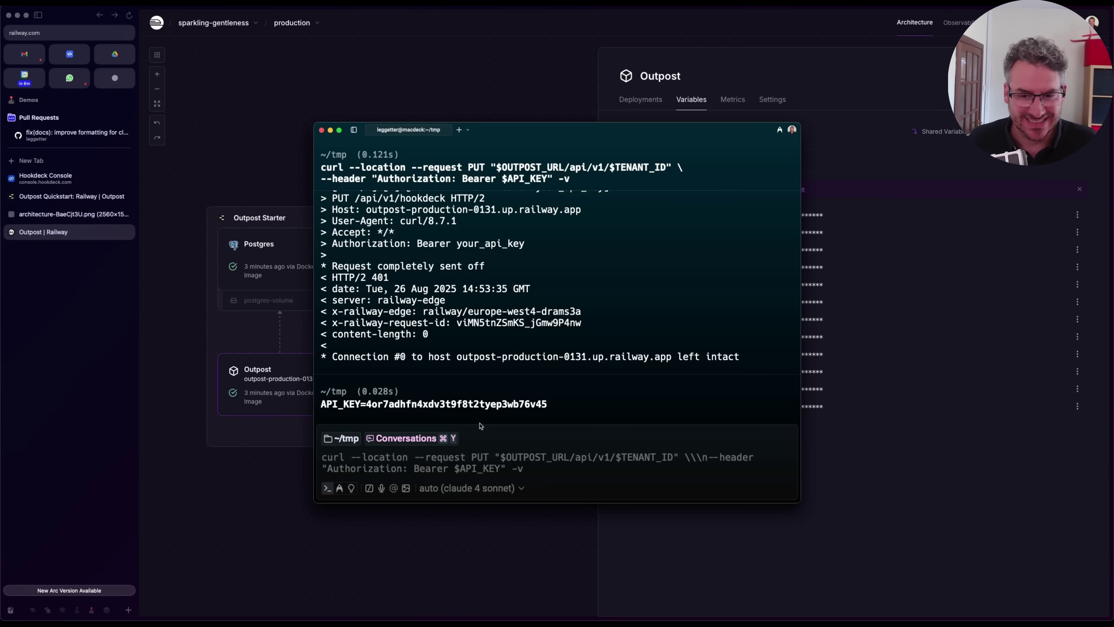
- Rerun the verbose tenant PUT, now returning 201 and creating tenant hookdeck
{"action": "key", "text": "Right"}
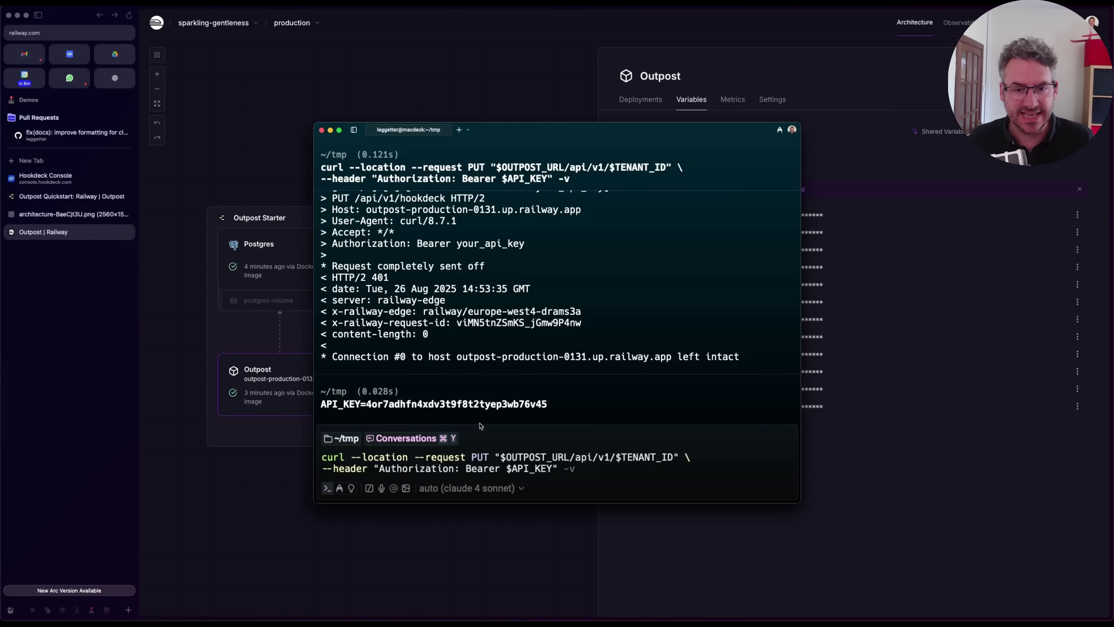
{"action": "key", "text": "Right"}
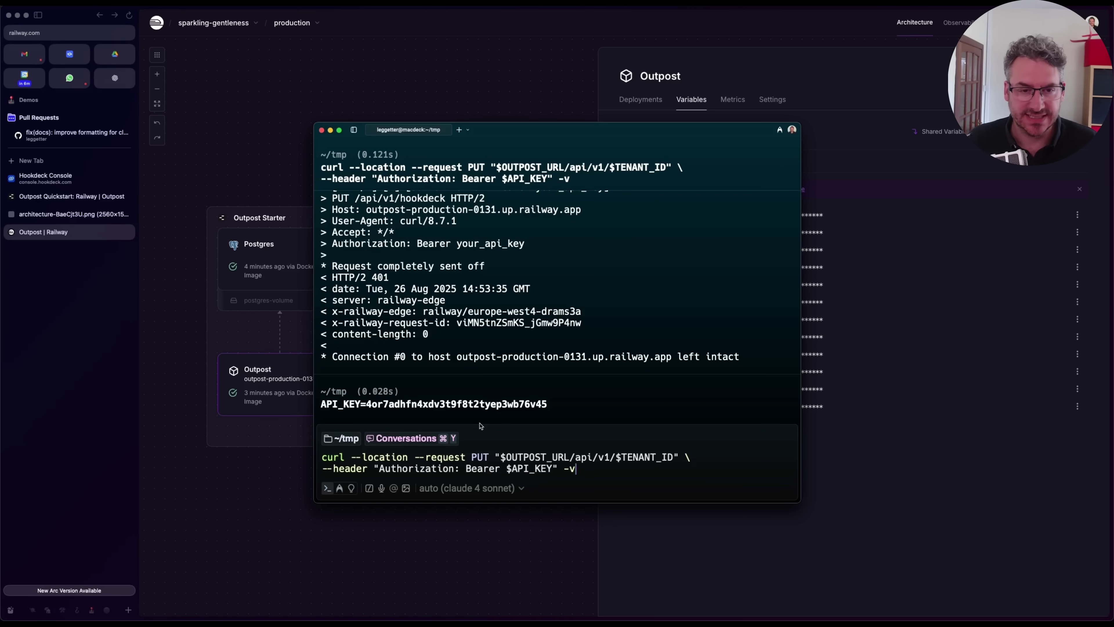
{"action": "key", "text": "Return"}
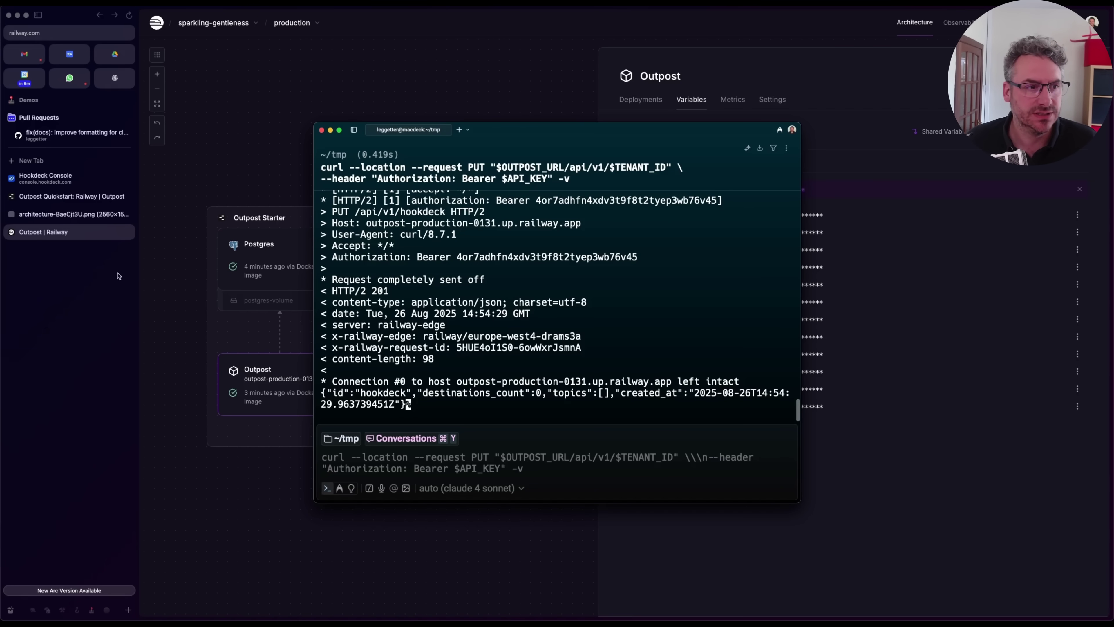
- Run step 4's create-destination curl in Warp, adding a webhook destination for tenant hookdeck
{"action": "left_click", "coordinate": [90, 200]}
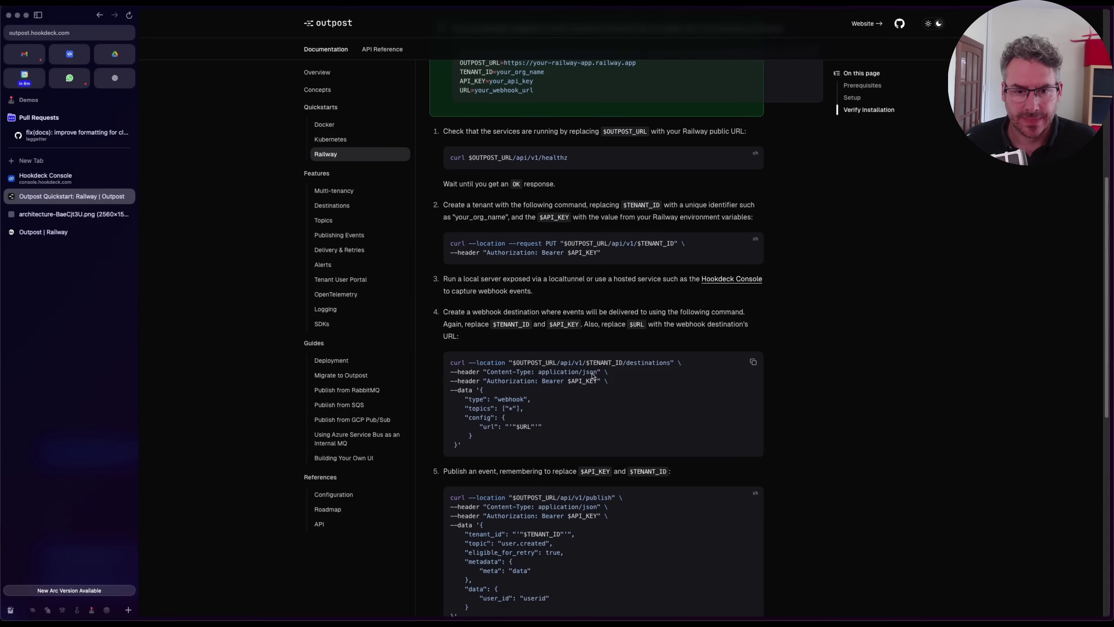
{"action": "scroll", "coordinate": [593, 375], "scroll_direction": "down", "scroll_amount": 2}
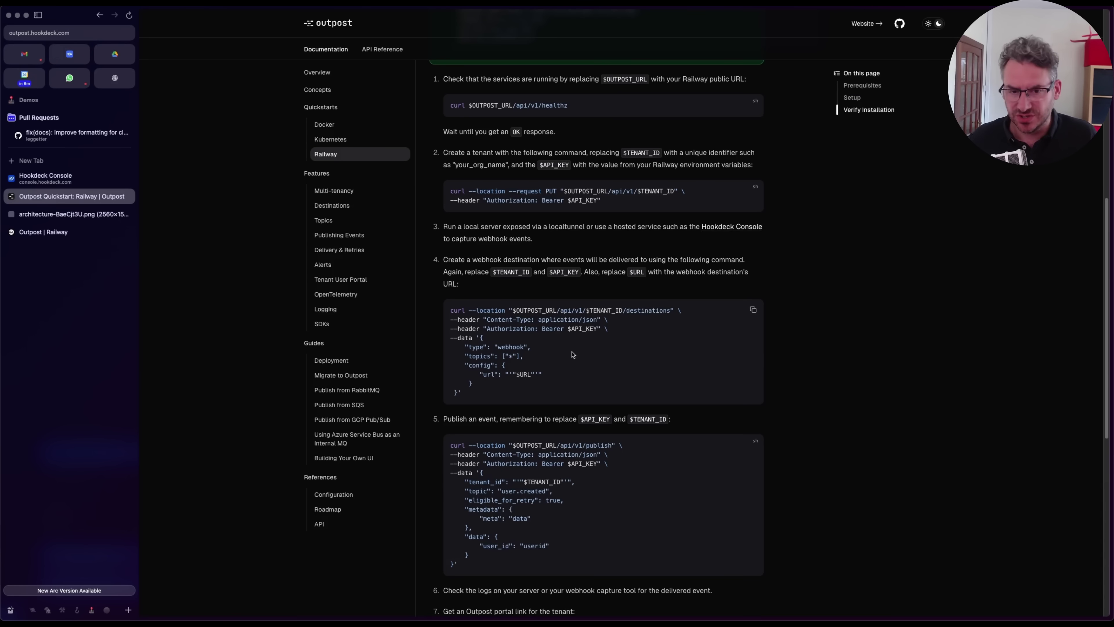
{"action": "left_click", "coordinate": [753, 311]}
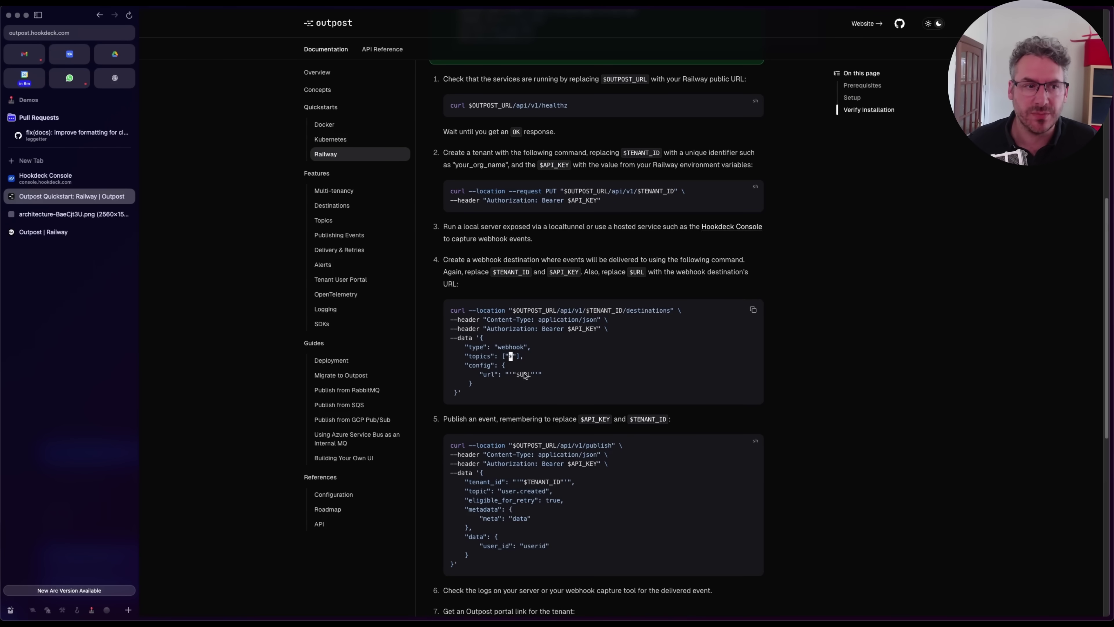
{"action": "key", "text": "super+Tab"}
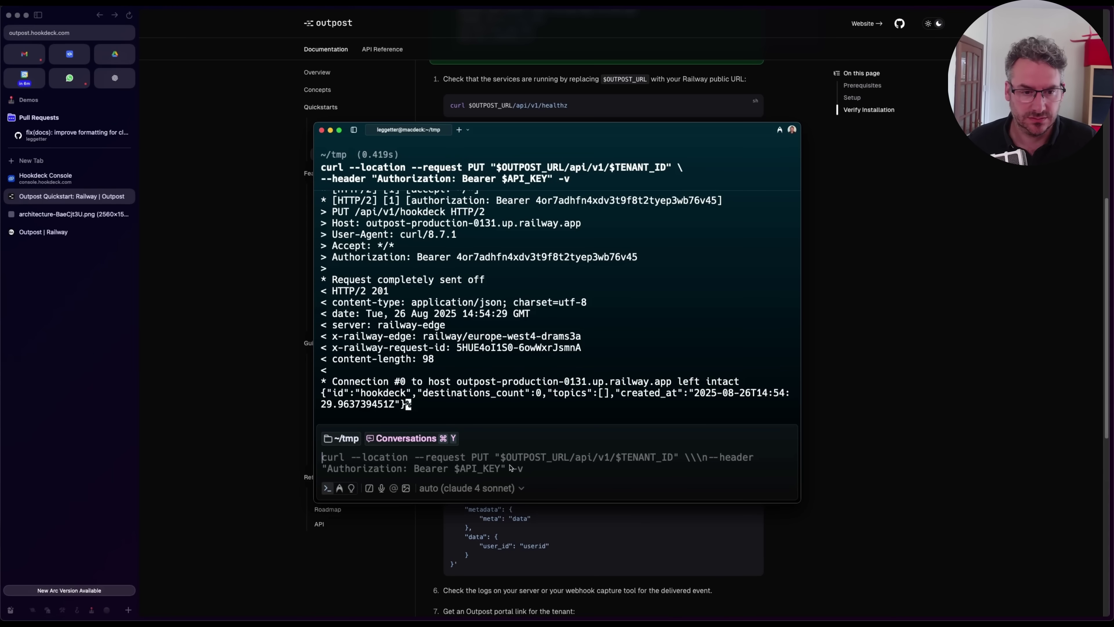
{"action": "key", "text": "super+v"}
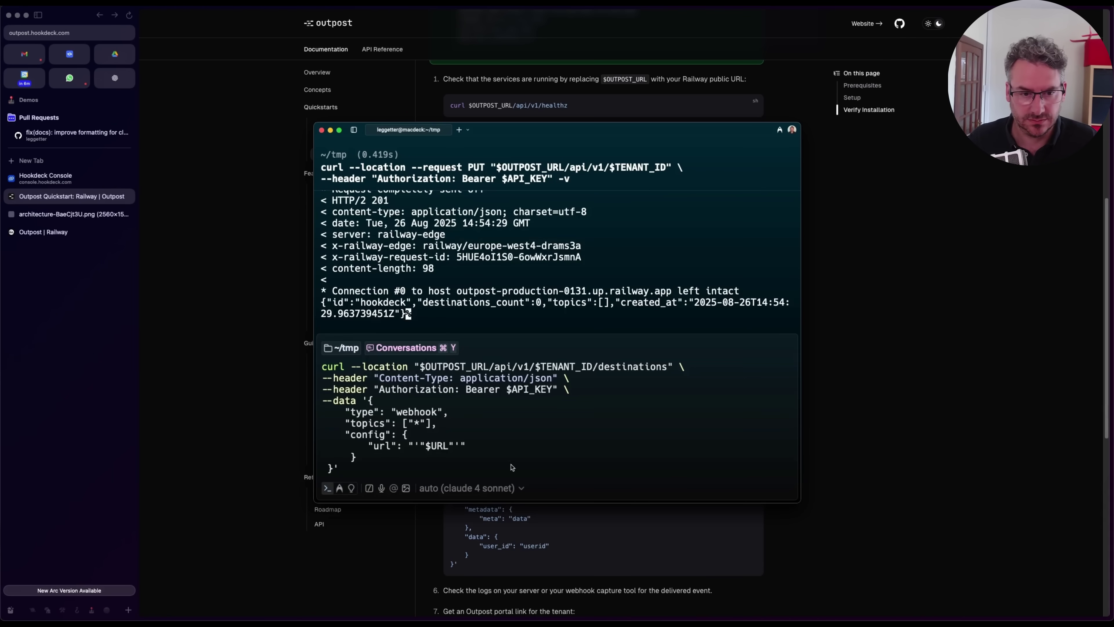
{"action": "key", "text": "Return"}
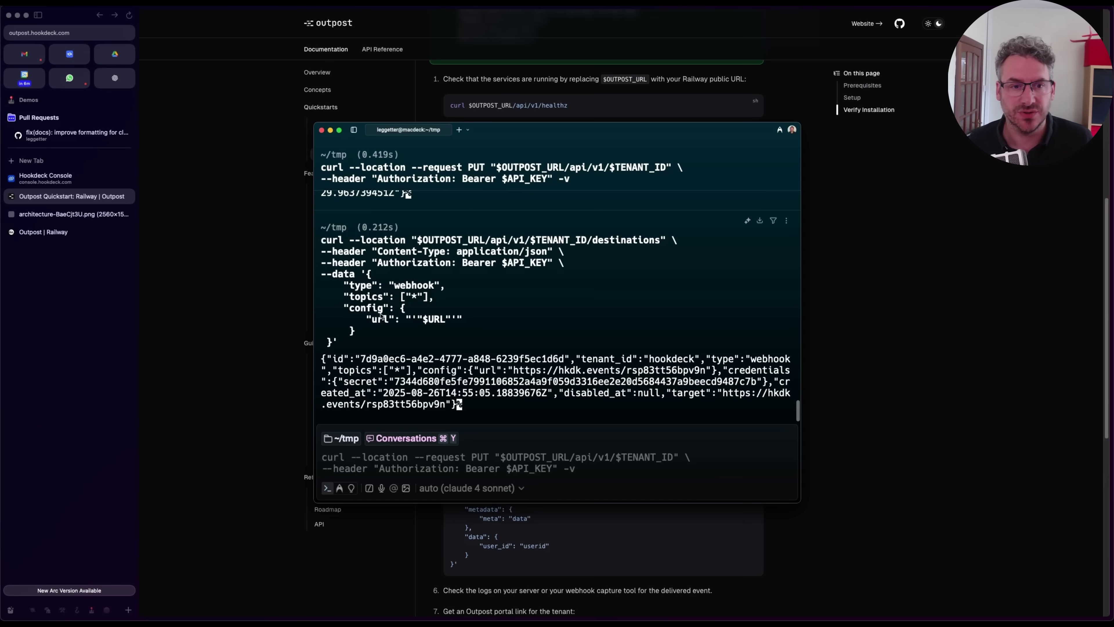
- Copy the step 5 user.created publish-event command from the docs
{"action": "left_click", "coordinate": [812, 361]}
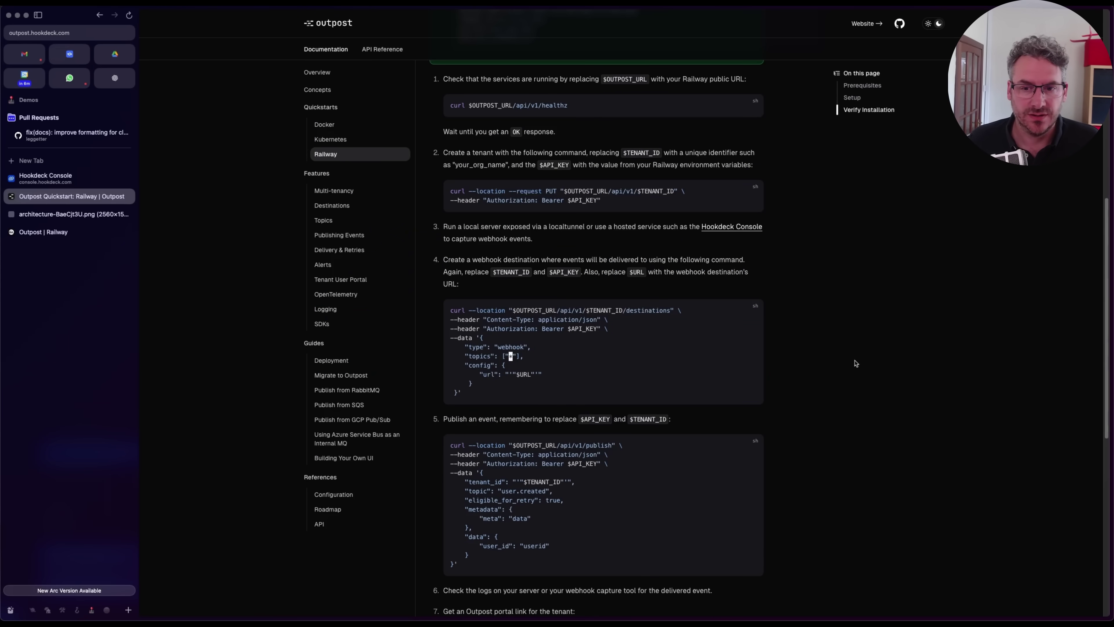
{"action": "scroll", "coordinate": [810, 368], "scroll_direction": "down", "scroll_amount": 4}
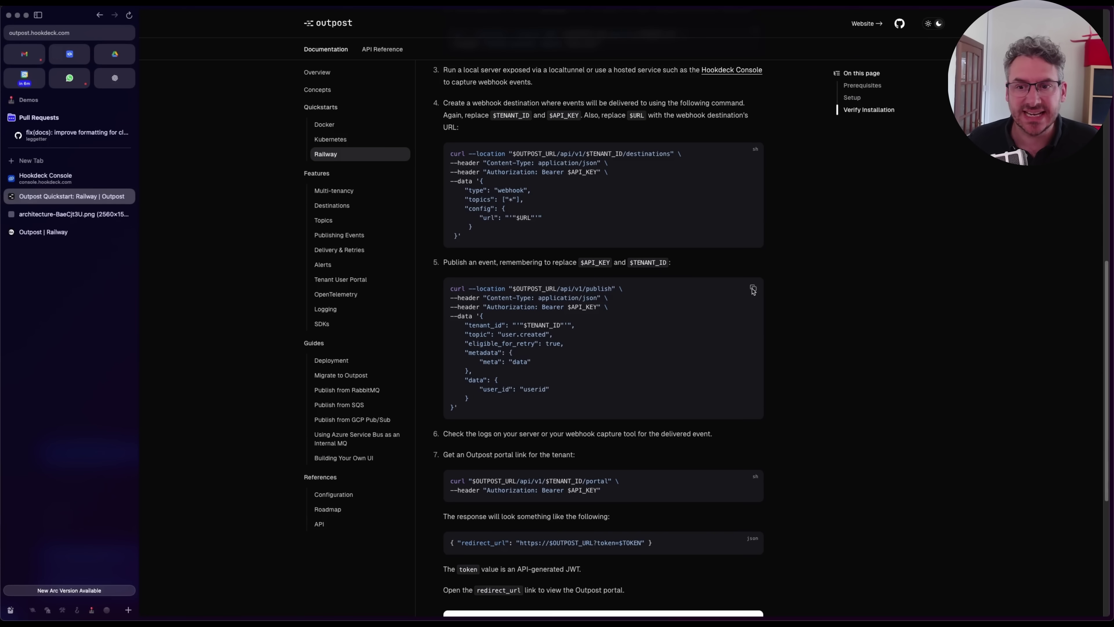
{"action": "left_click", "coordinate": [752, 289]}
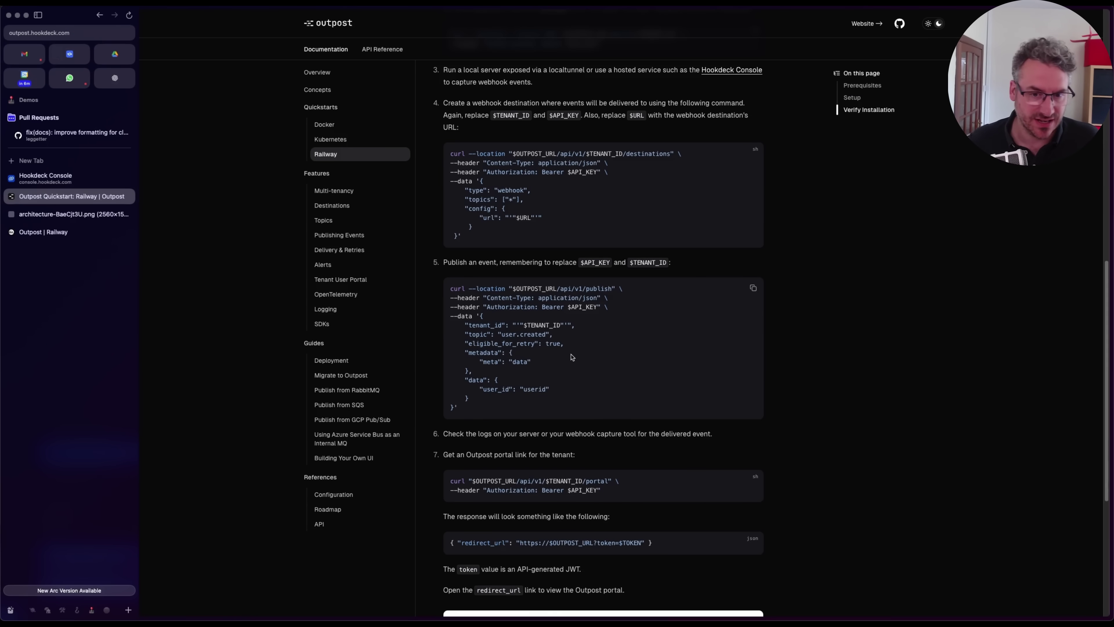
- Run the publish command in Warp, sending a user.created event for tenant hookdeck
{"action": "key", "text": "super+Tab"}
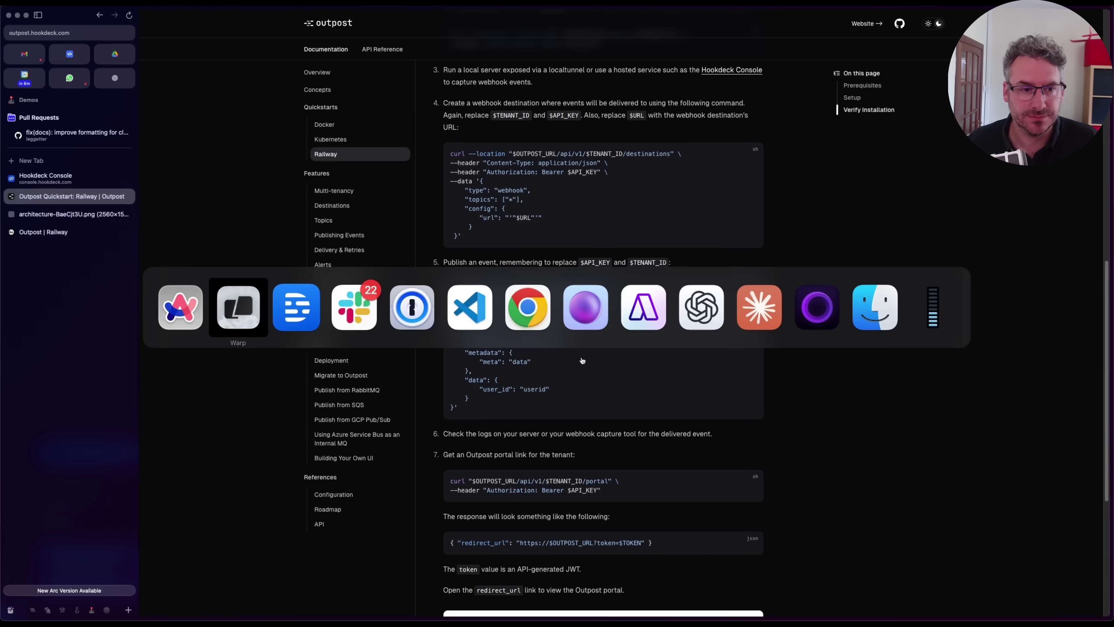
{"action": "key", "text": "super+v"}
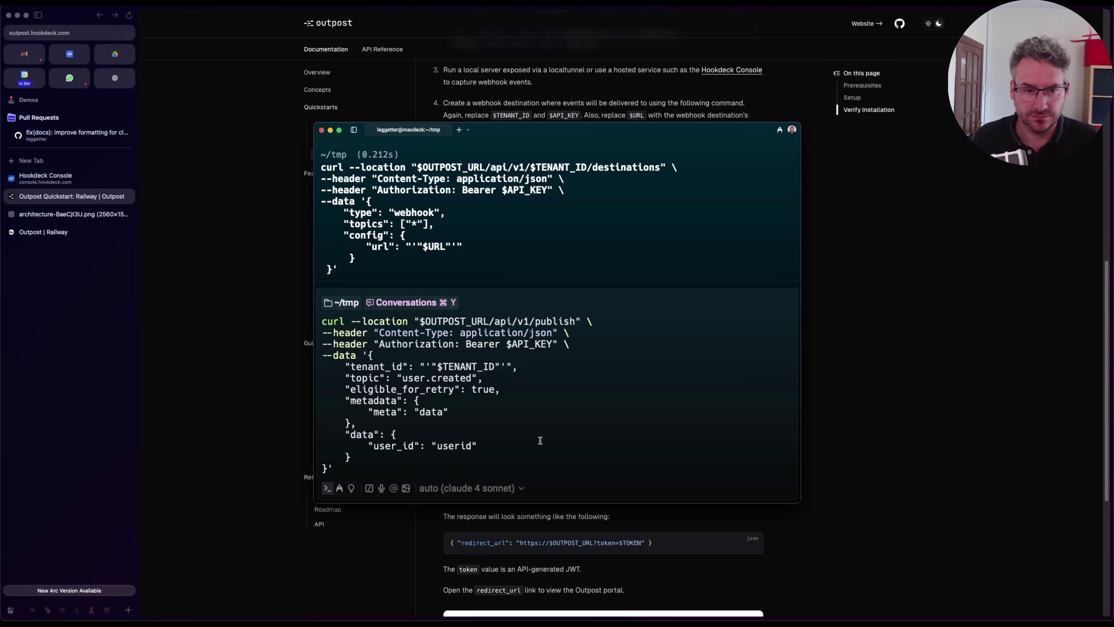
{"action": "key", "text": "Return"}
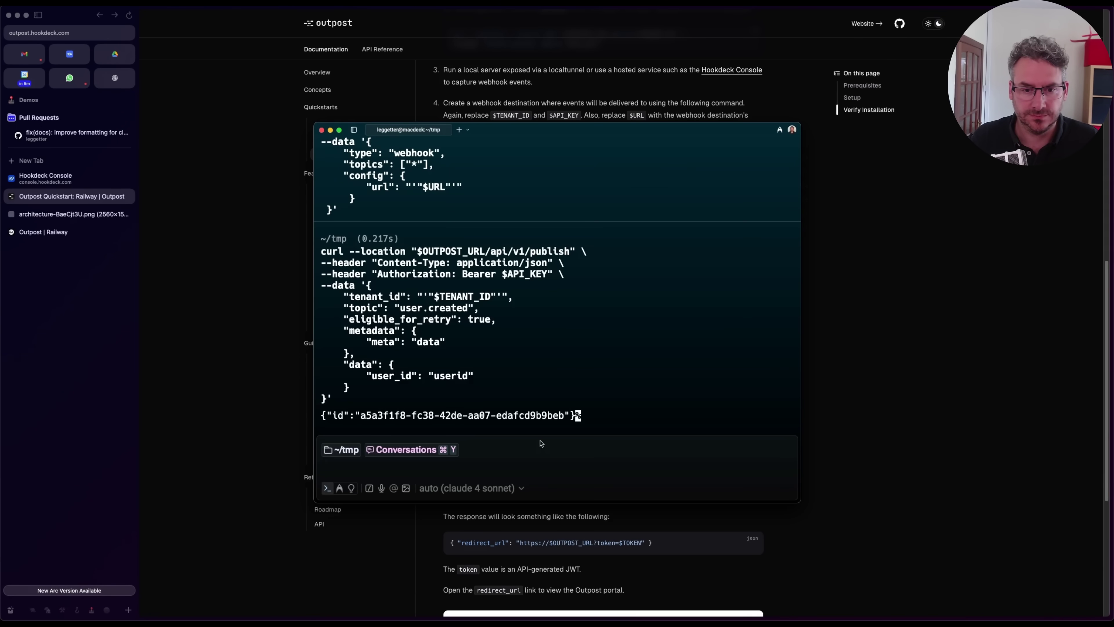
{"action": "key", "text": "super+Tab"}
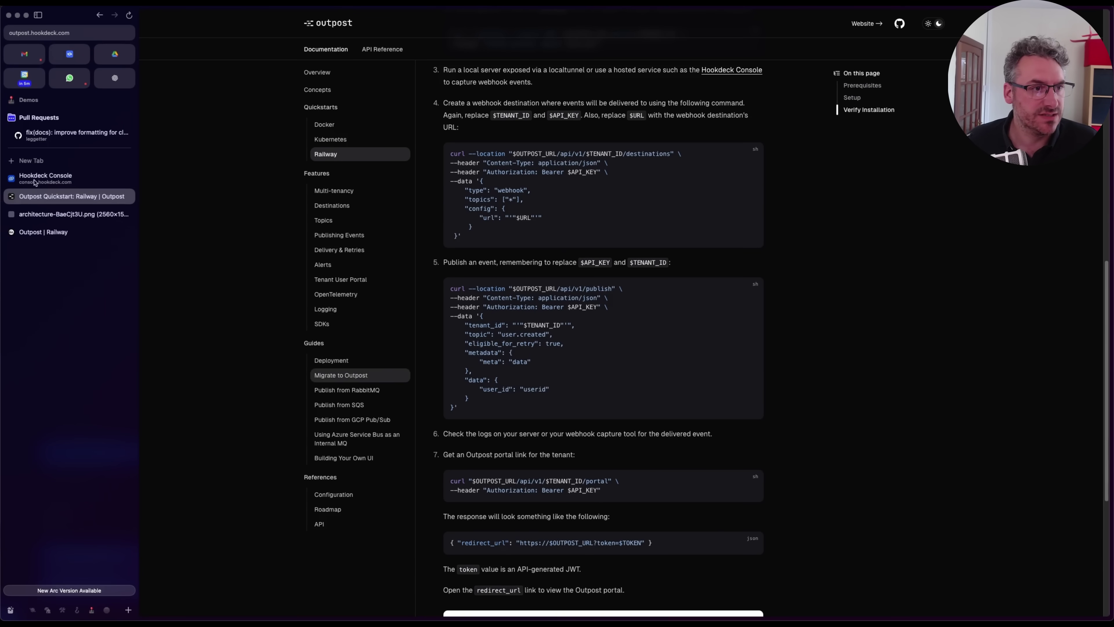
- Open the accepted user.created request in Hookdeck Console to review its headers and body
{"action": "left_click", "coordinate": [52, 179]}
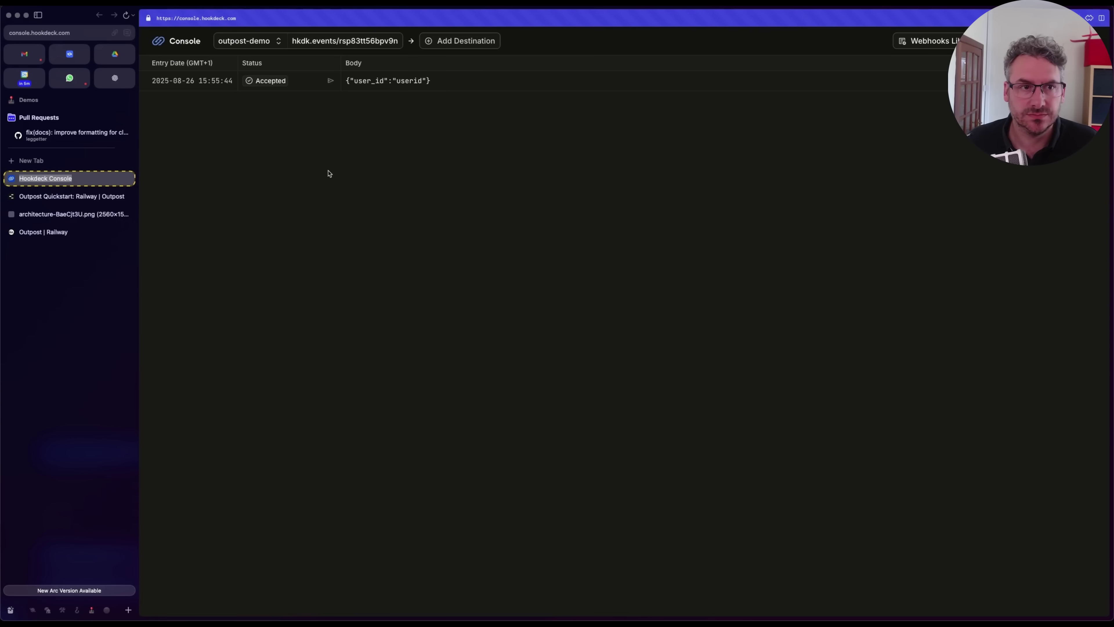
{"action": "left_click", "coordinate": [378, 85]}
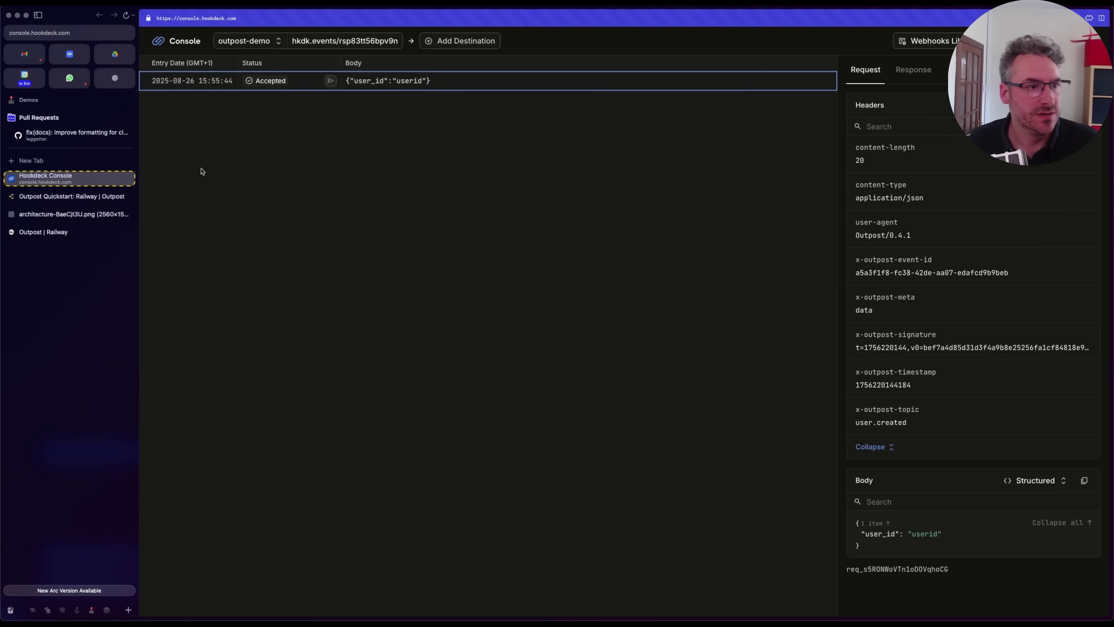
- Copy step 7's curl command for fetching the tenant portal link
{"action": "left_click", "coordinate": [72, 198]}
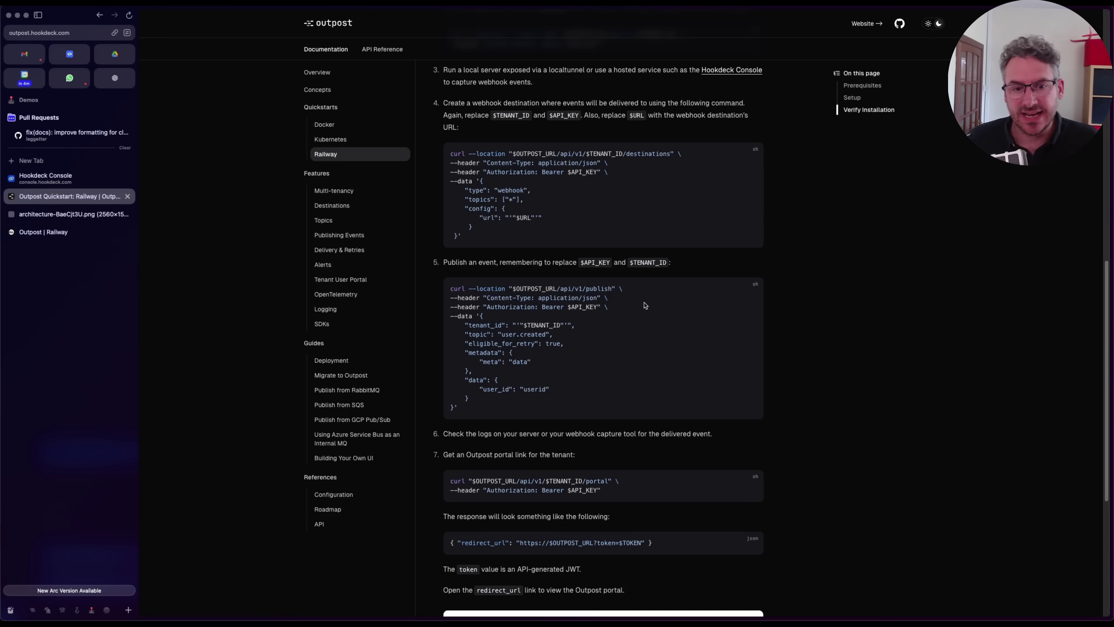
{"action": "scroll", "coordinate": [642, 306], "scroll_direction": "down", "scroll_amount": 5}
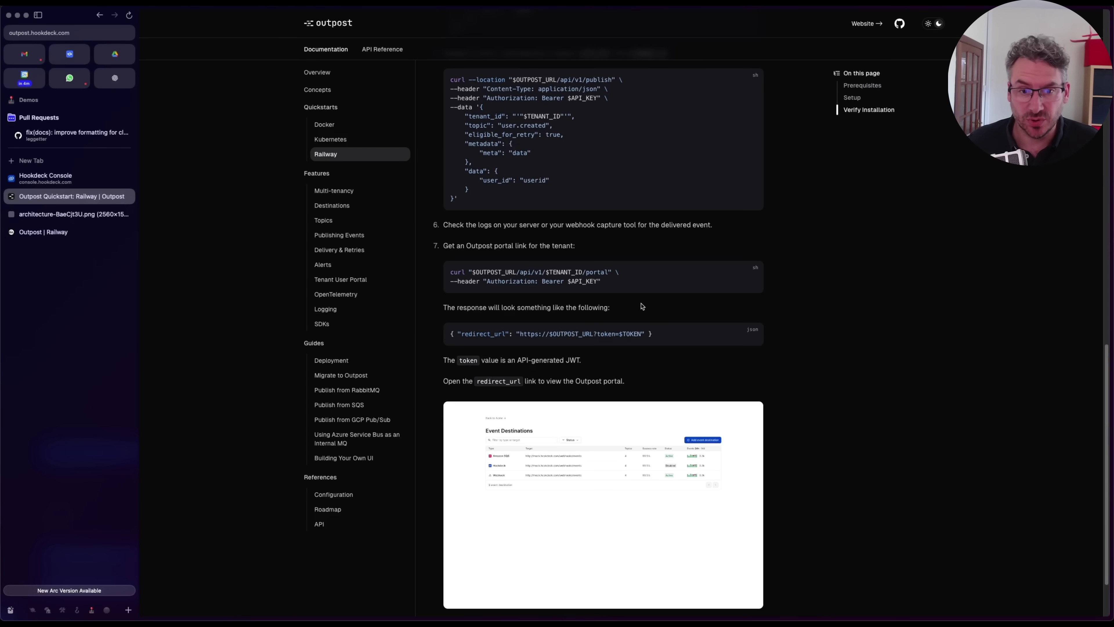
{"action": "scroll", "coordinate": [641, 306], "scroll_direction": "down", "scroll_amount": 2}
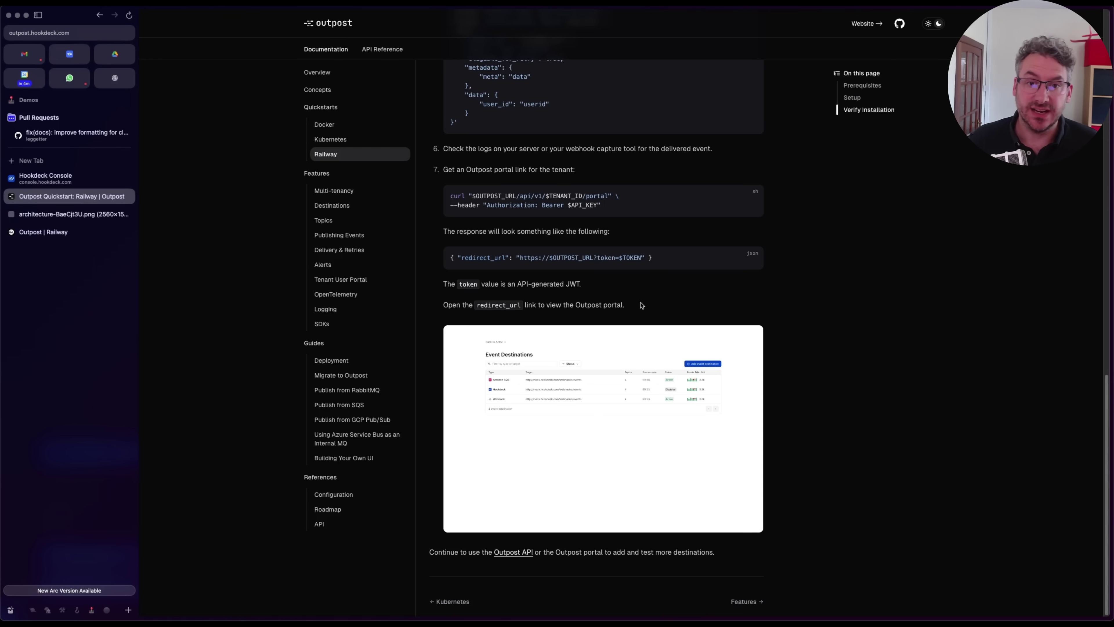
{"action": "left_click", "coordinate": [753, 195]}
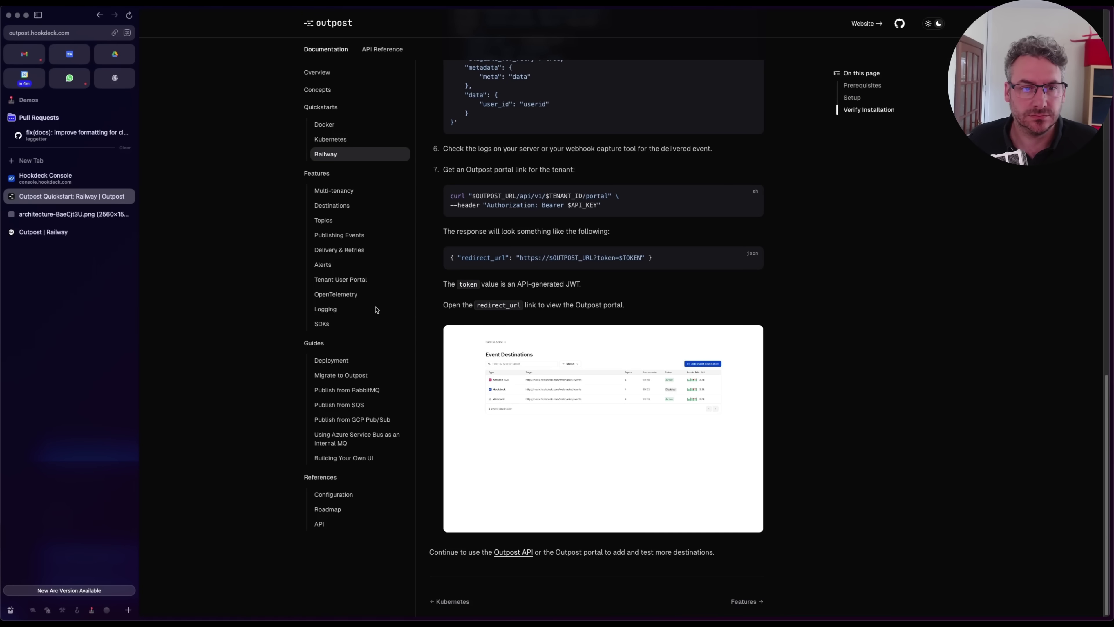
- Run the portal-link curl in Warp and open the returned redirect_url
{"action": "key", "text": "super+Tab"}
{"action": "key", "text": "super+shift+Tab"}
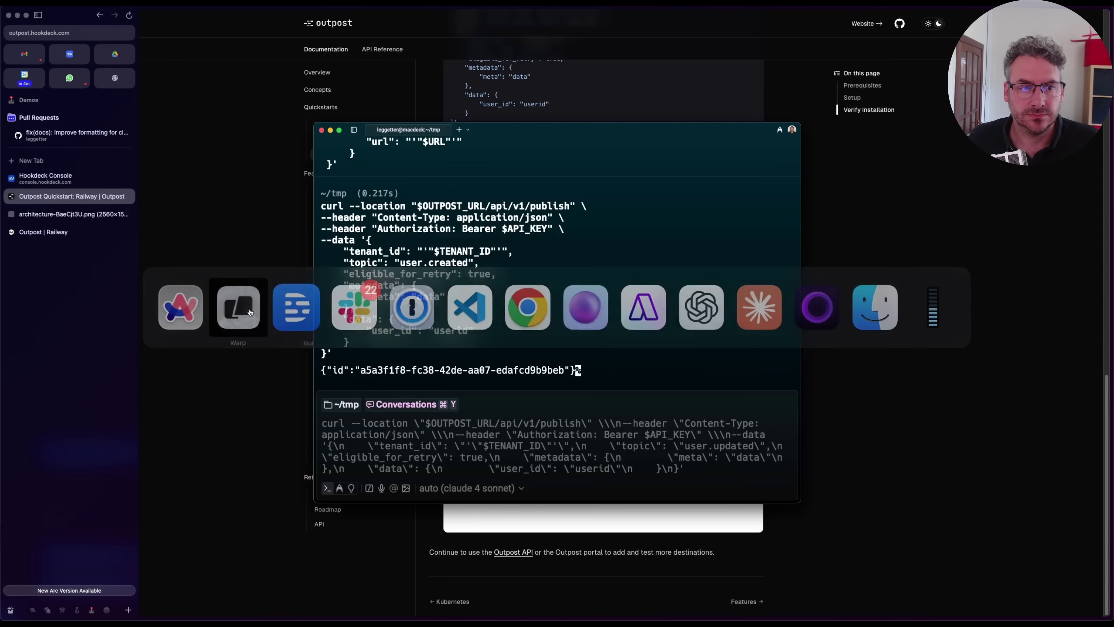
{"action": "key", "text": "super+v"}
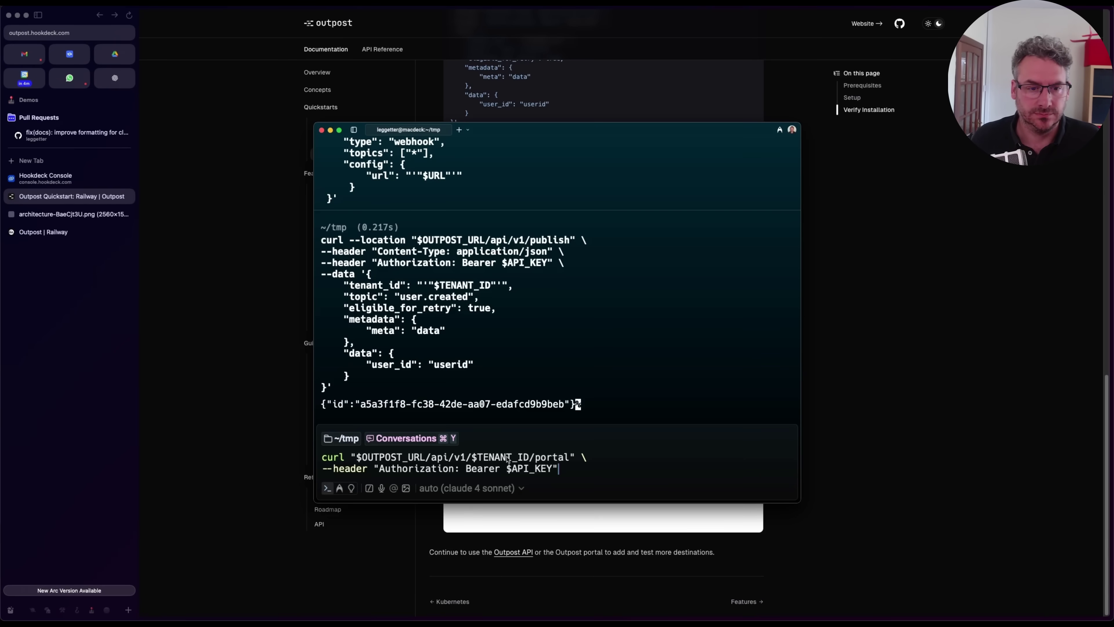
{"action": "key", "text": "Return"}
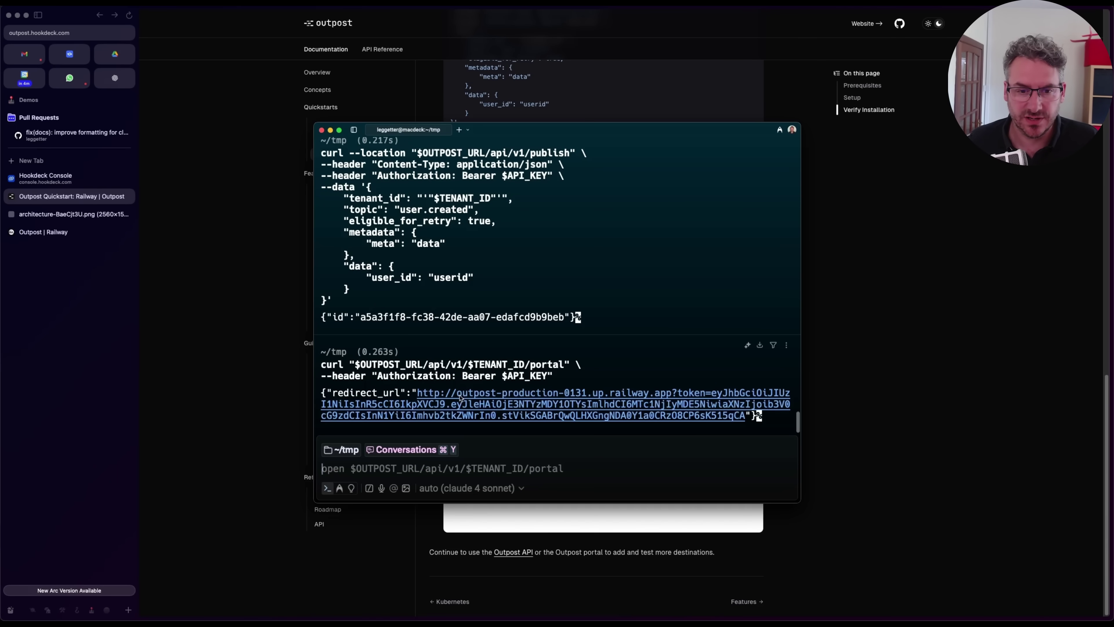
{"action": "left_click", "coordinate": [461, 397], "text": "super"}
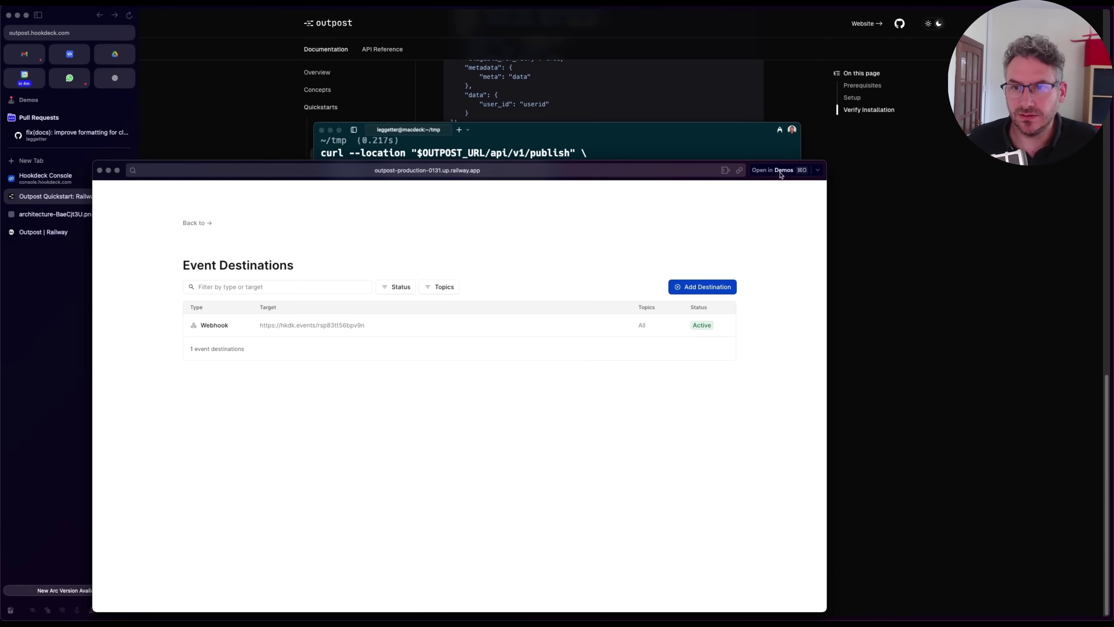
- Inspect the Webhook's user.created event and attempt 1's 200 response, then retry delivery
{"action": "left_click", "coordinate": [781, 174]}
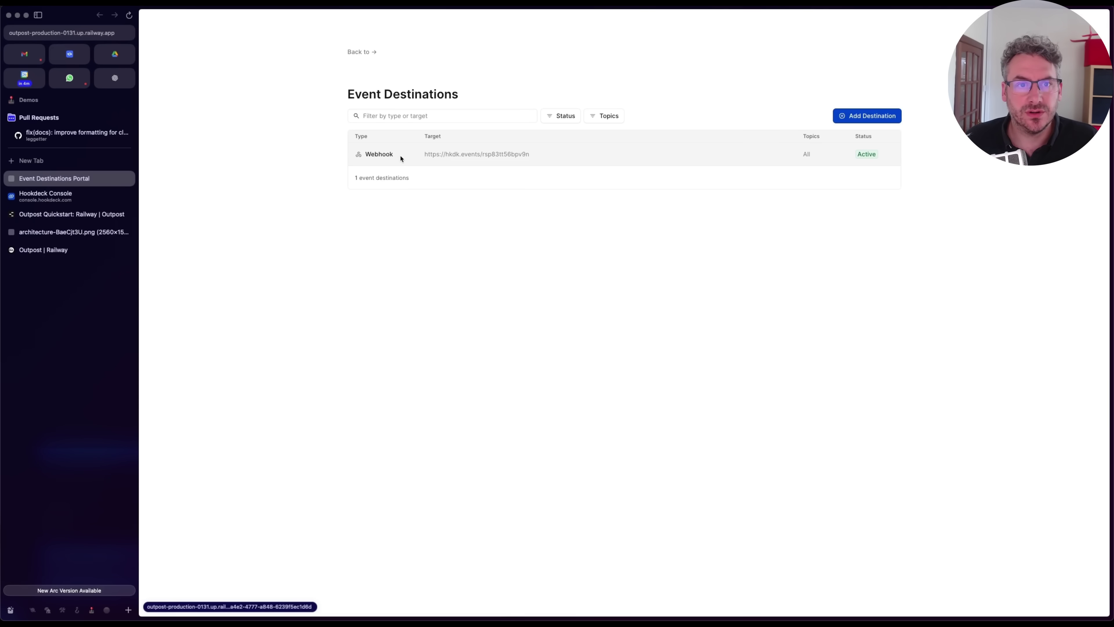
{"action": "left_click", "coordinate": [554, 154]}
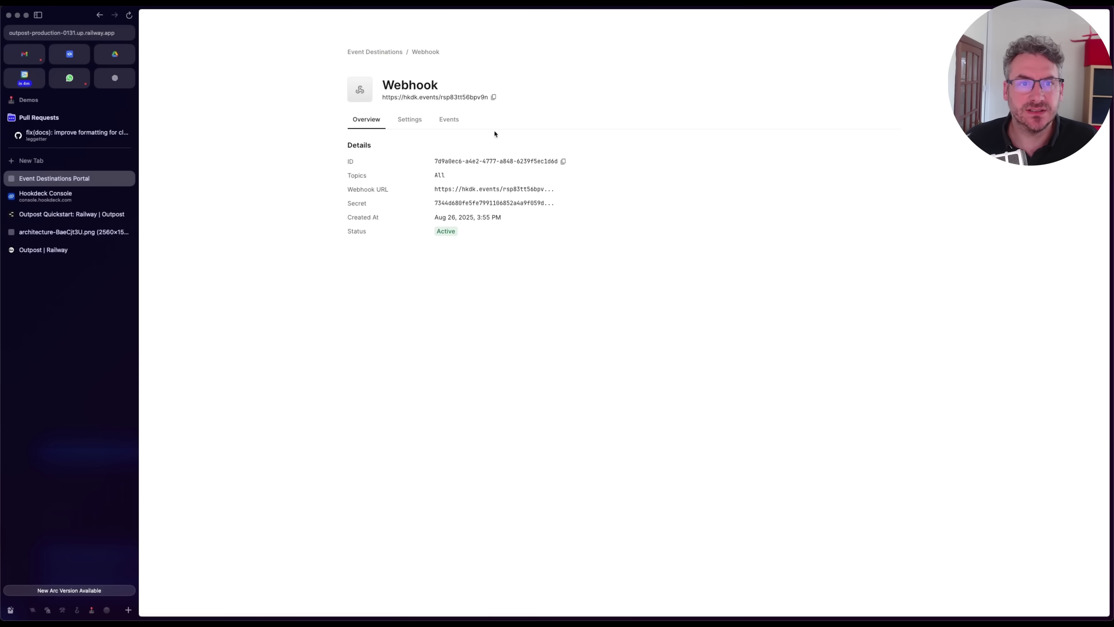
{"action": "left_click", "coordinate": [450, 128]}
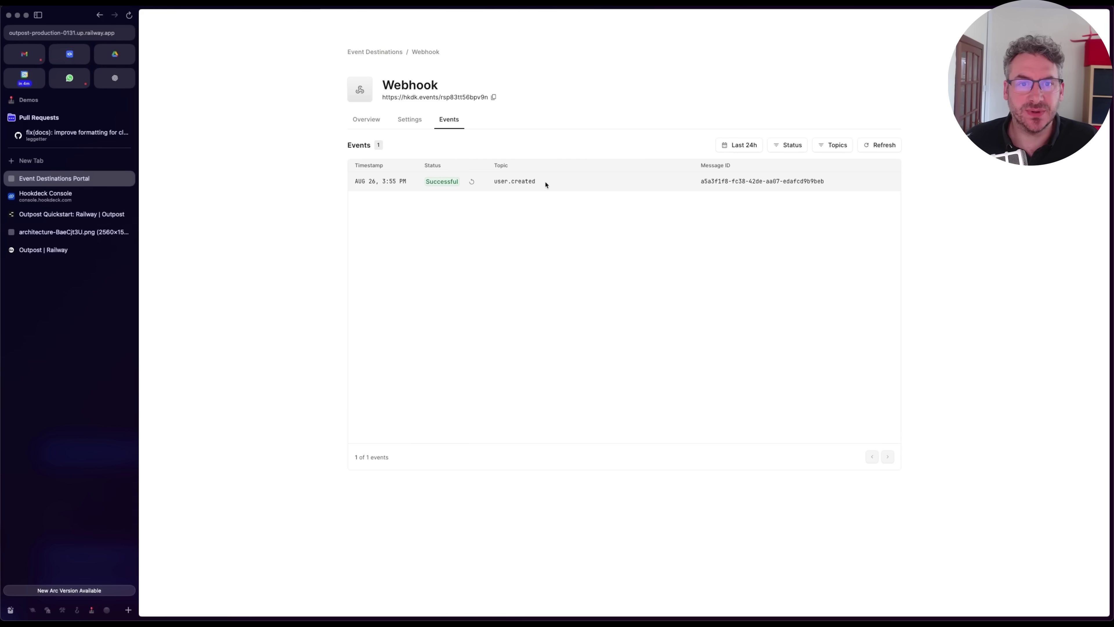
{"action": "left_click", "coordinate": [553, 185]}
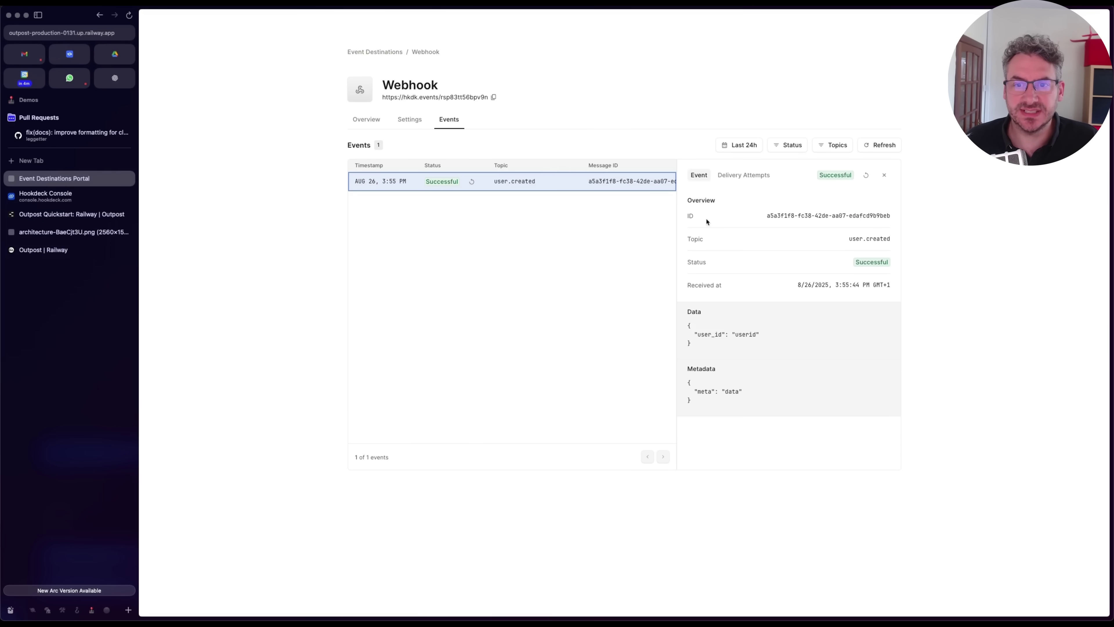
{"action": "left_click", "coordinate": [747, 175]}
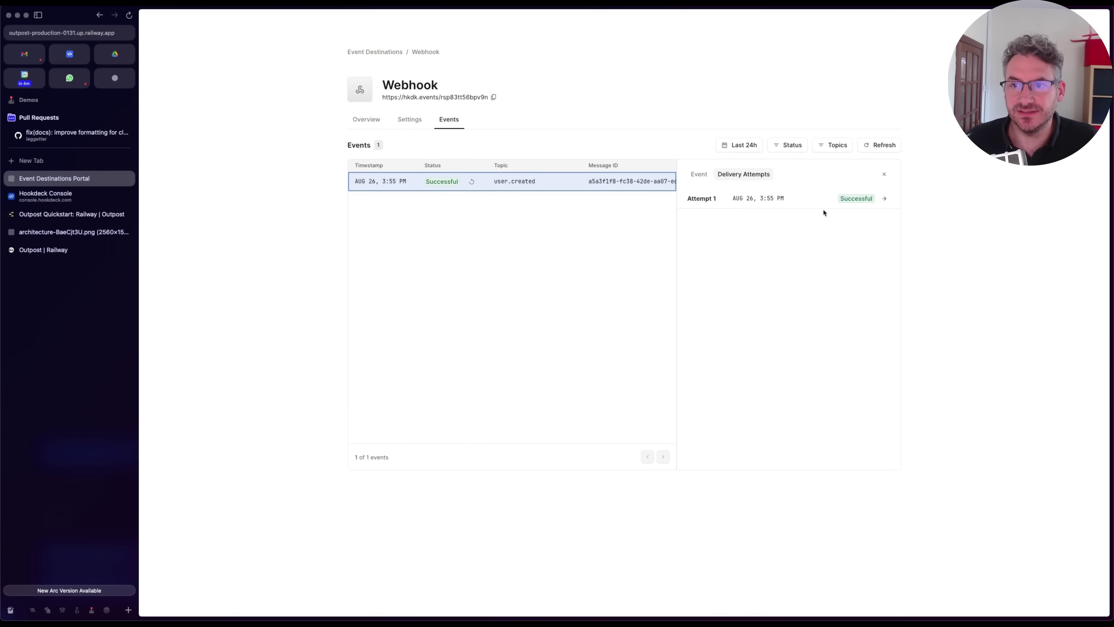
{"action": "left_click", "coordinate": [820, 200]}
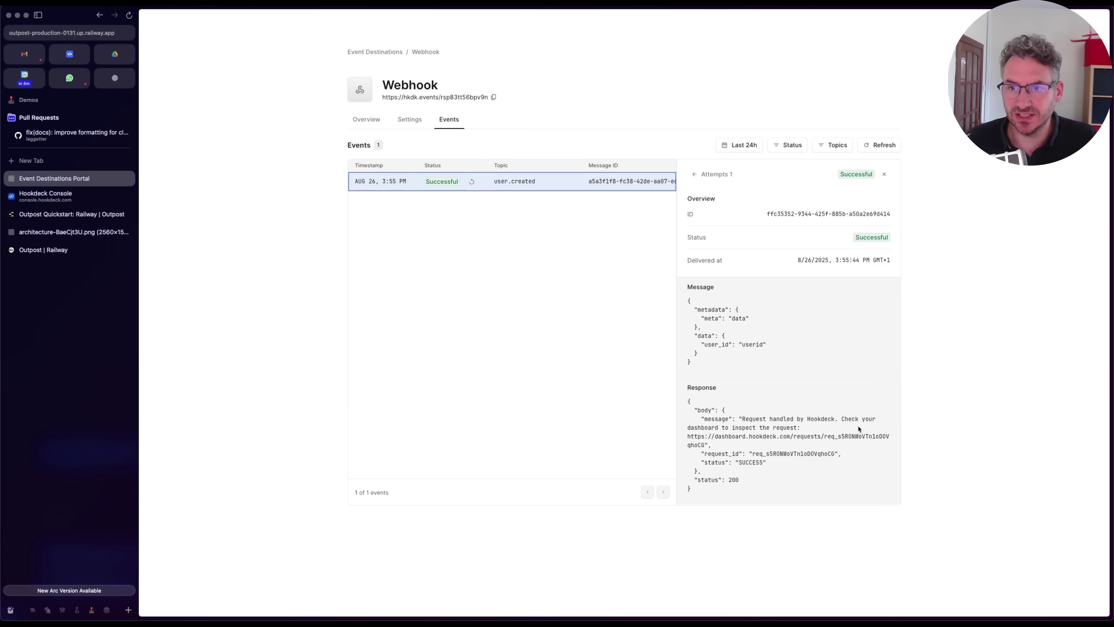
{"action": "left_click", "coordinate": [472, 181]}
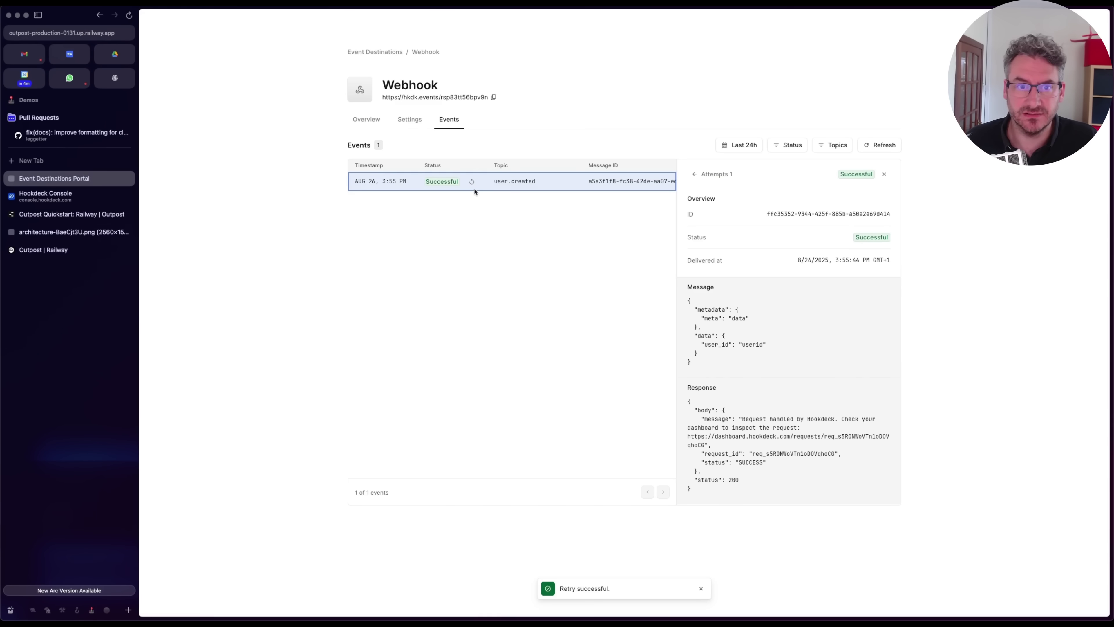
- Back in Hookdeck Console, open the retried user_id event received at 15:57:01
{"action": "double_click", "coordinate": [67, 196]}
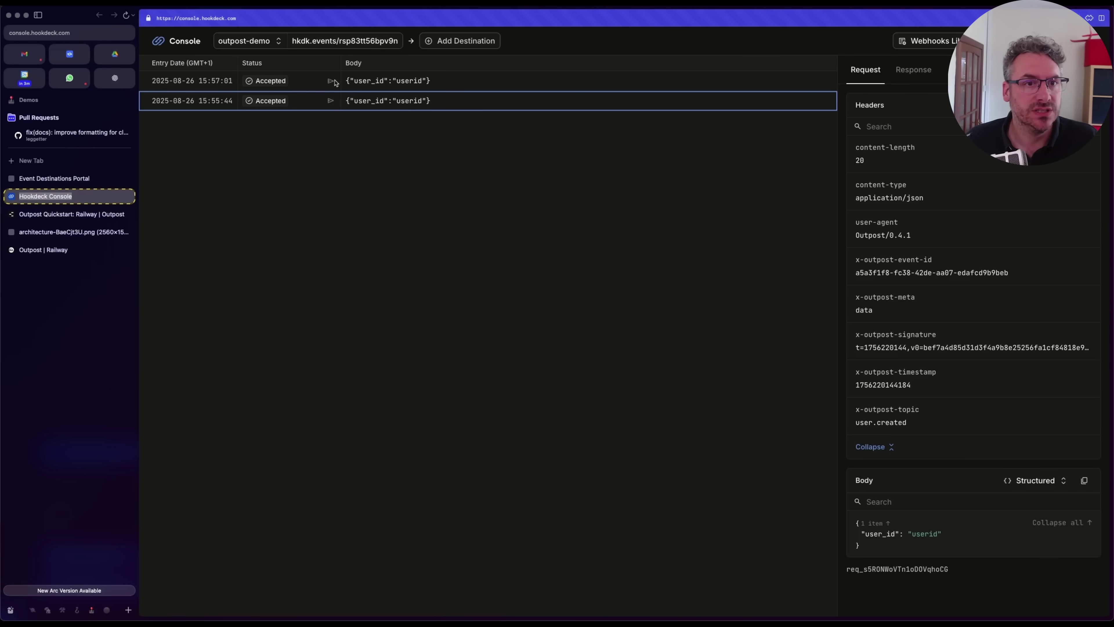
{"action": "key", "text": "Return"}
{"action": "left_click", "coordinate": [395, 86]}
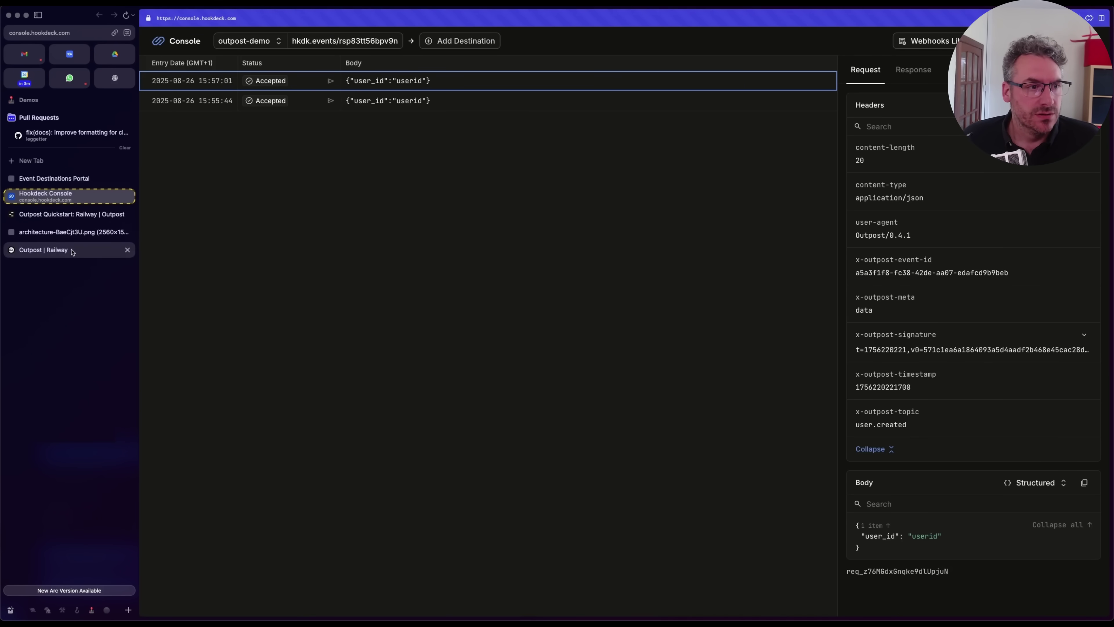
- Review the Active Webhook destination's settings in the tenant portal, then return to Event Destinations
{"action": "left_click", "coordinate": [62, 179]}
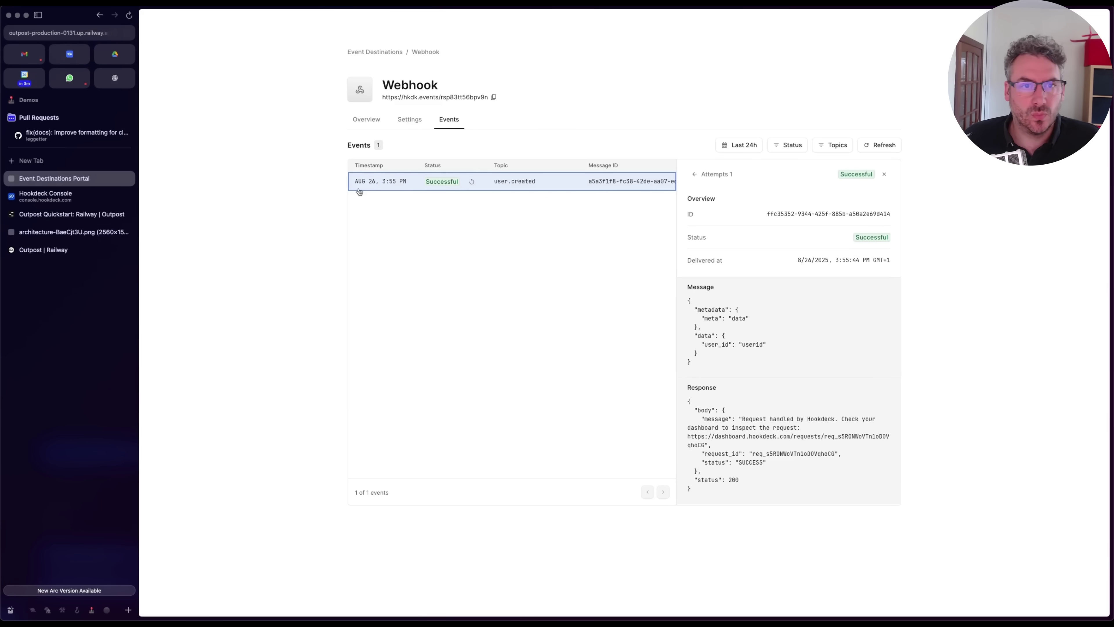
{"action": "left_click", "coordinate": [410, 119]}
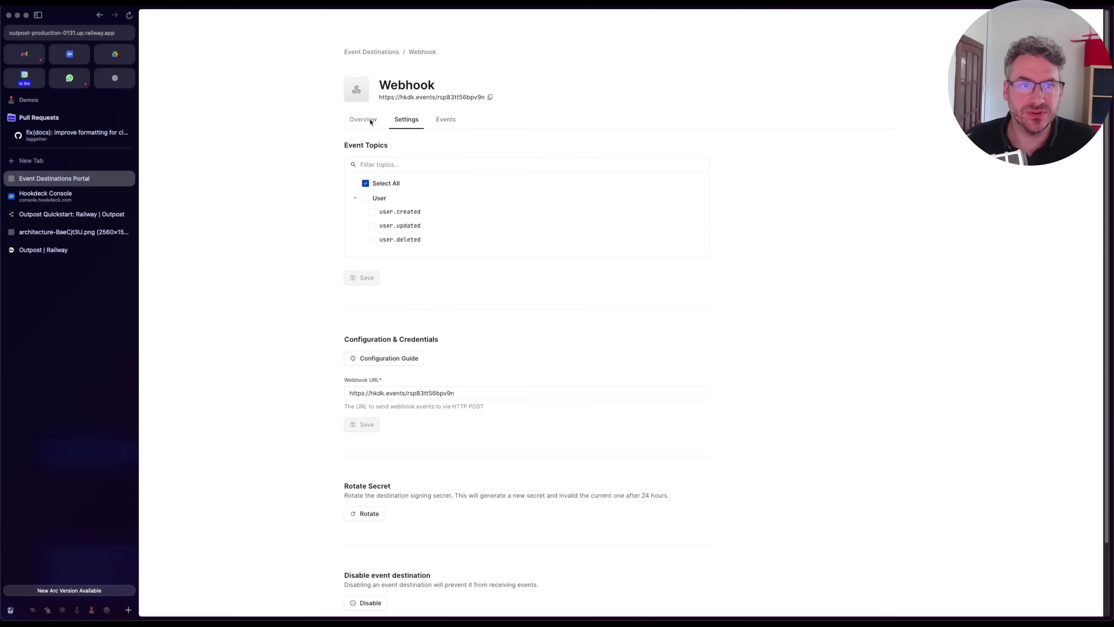
{"action": "scroll", "coordinate": [373, 51], "scroll_direction": "down", "scroll_amount": 3}
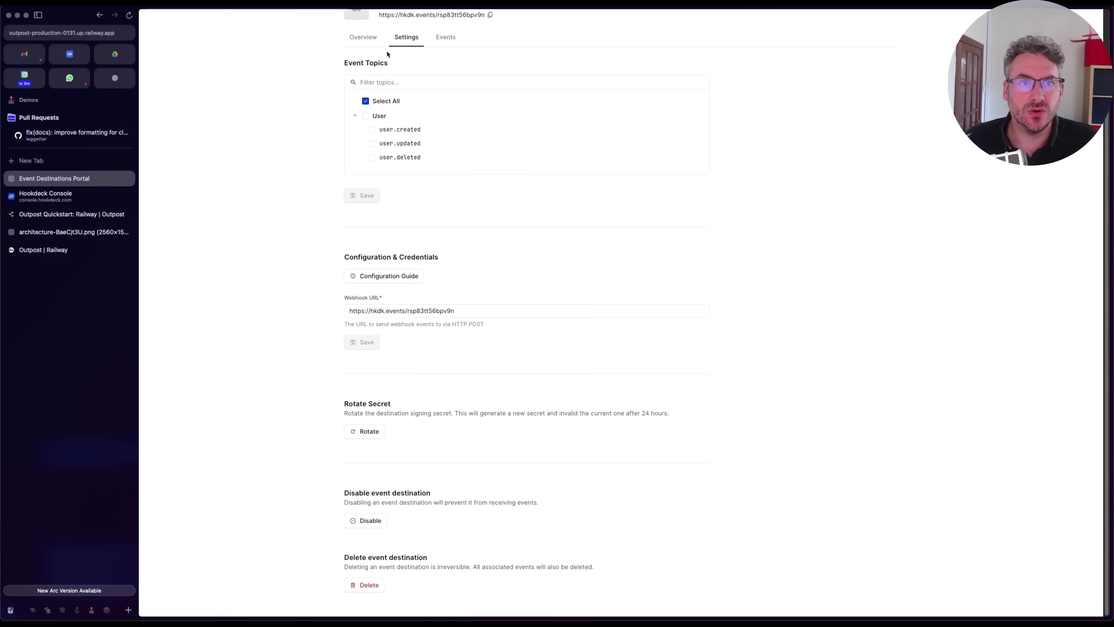
{"action": "scroll", "coordinate": [386, 53], "scroll_direction": "up", "scroll_amount": 3}
{"action": "left_click", "coordinate": [376, 53]}
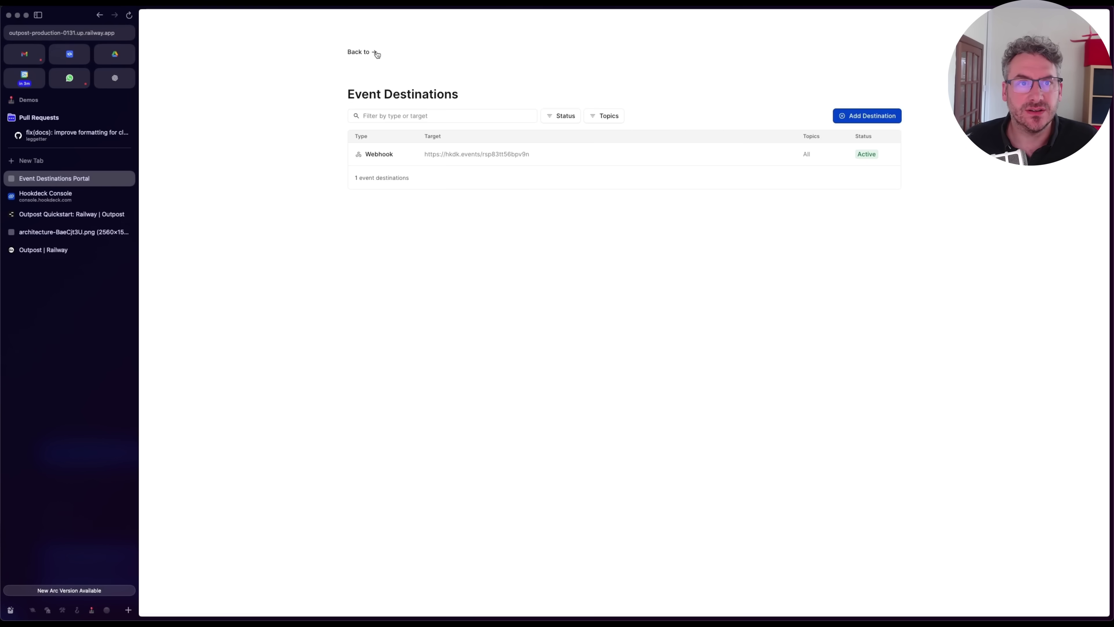
- Start a new destination with all topics, view types (Webhook, Hookdeck, SQS, Kinesis...), then cancel
{"action": "left_click", "coordinate": [862, 118]}
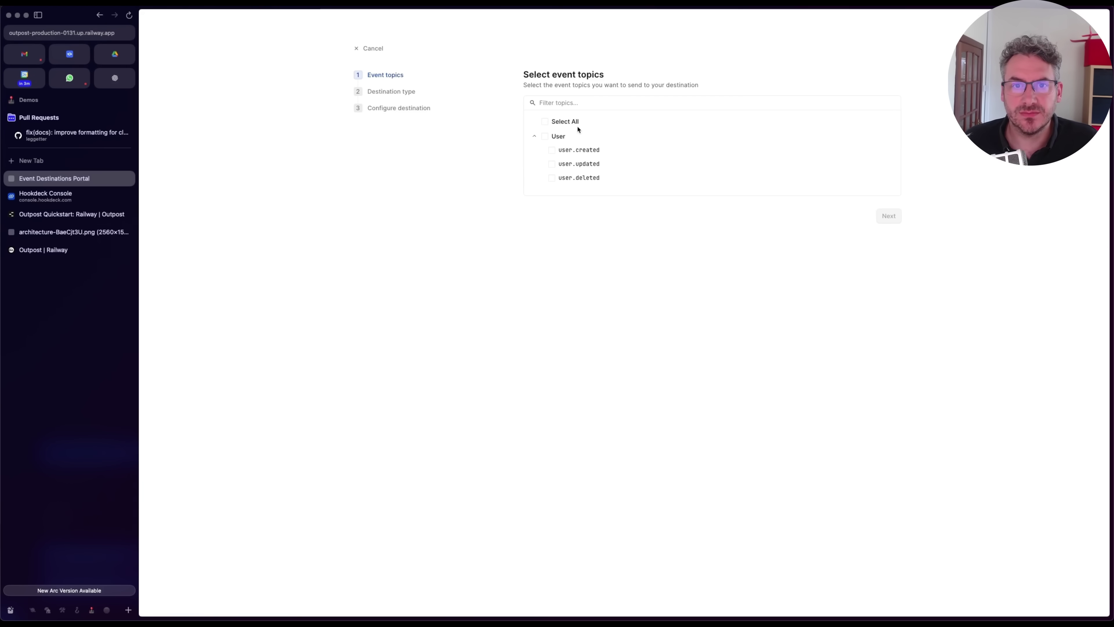
{"action": "left_click", "coordinate": [545, 122]}
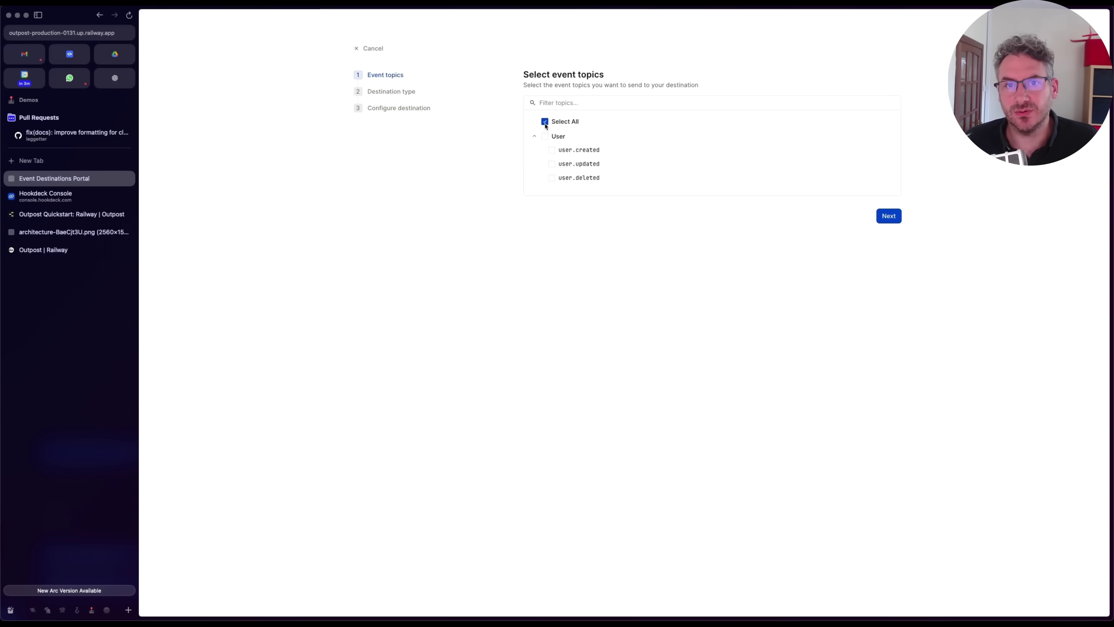
{"action": "left_click", "coordinate": [888, 216]}
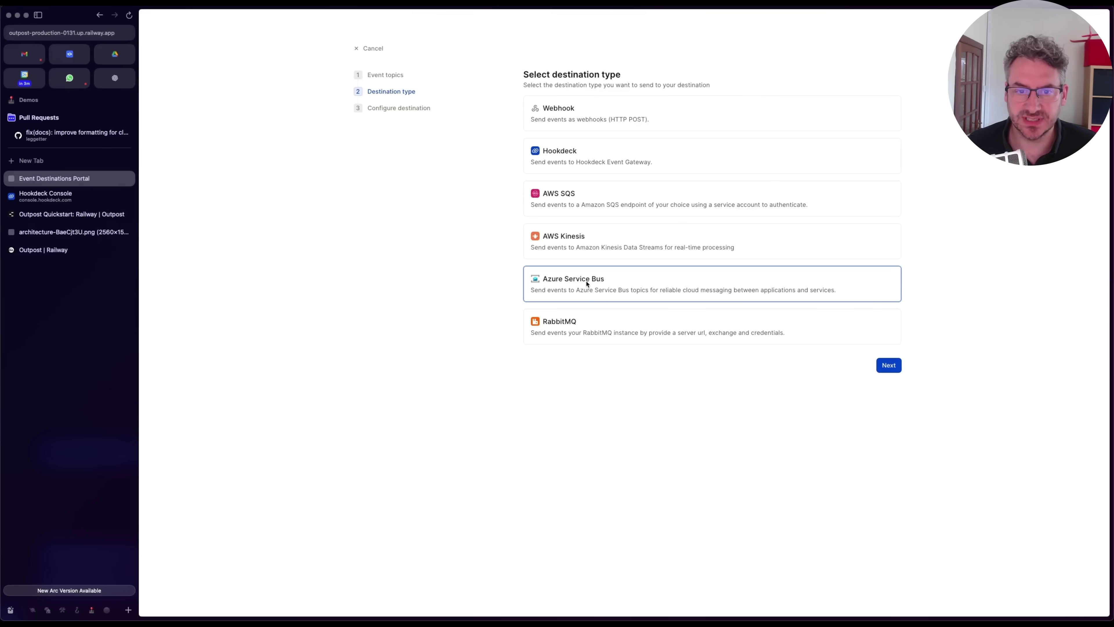
{"action": "left_click", "coordinate": [360, 48]}
{"action": "left_click", "coordinate": [362, 51]}
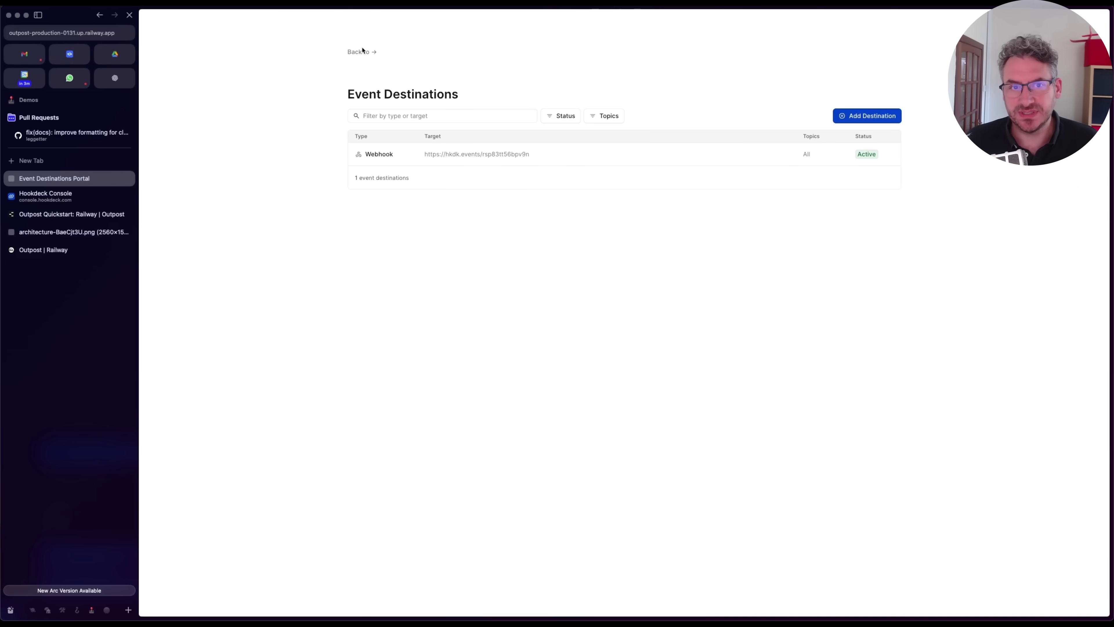